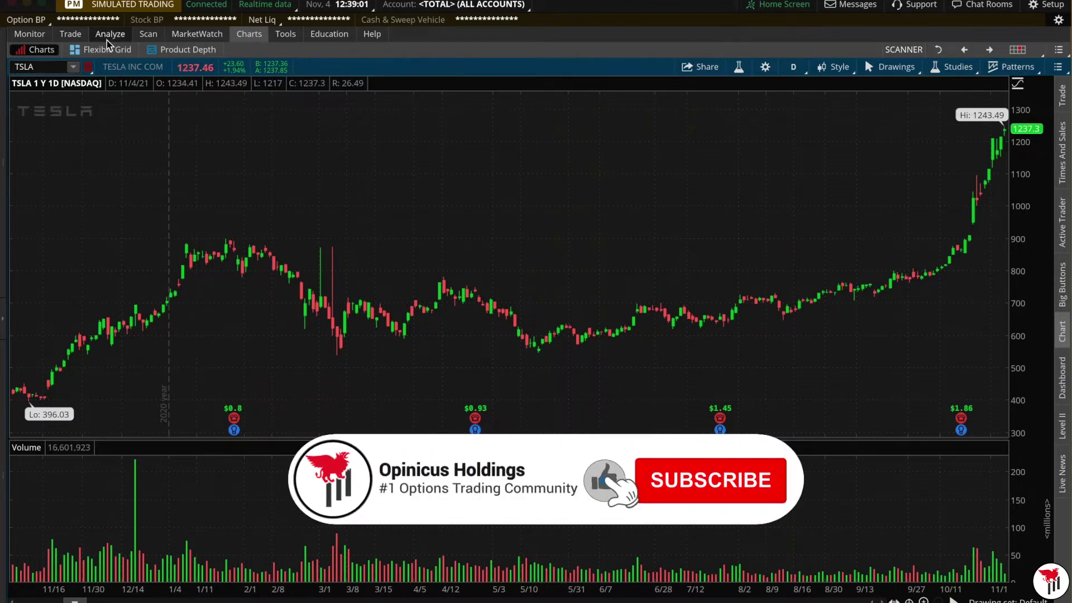
# - Open Active Trader and lay it out as a 7x4 grid with /ES and /NQ in the first column
pyautogui.click(71, 35)
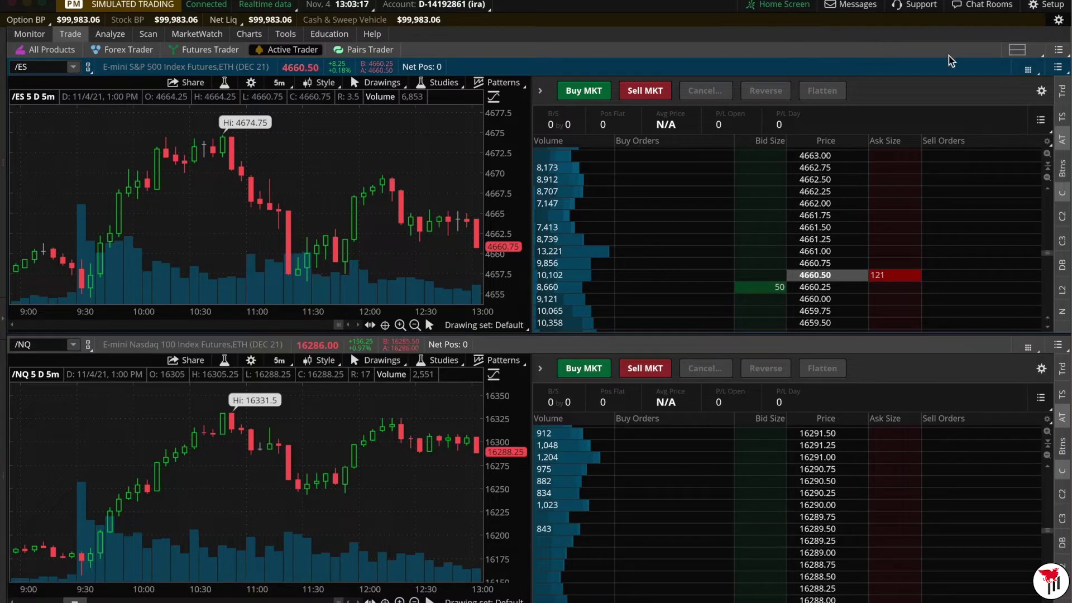
pyautogui.click(1017, 49)
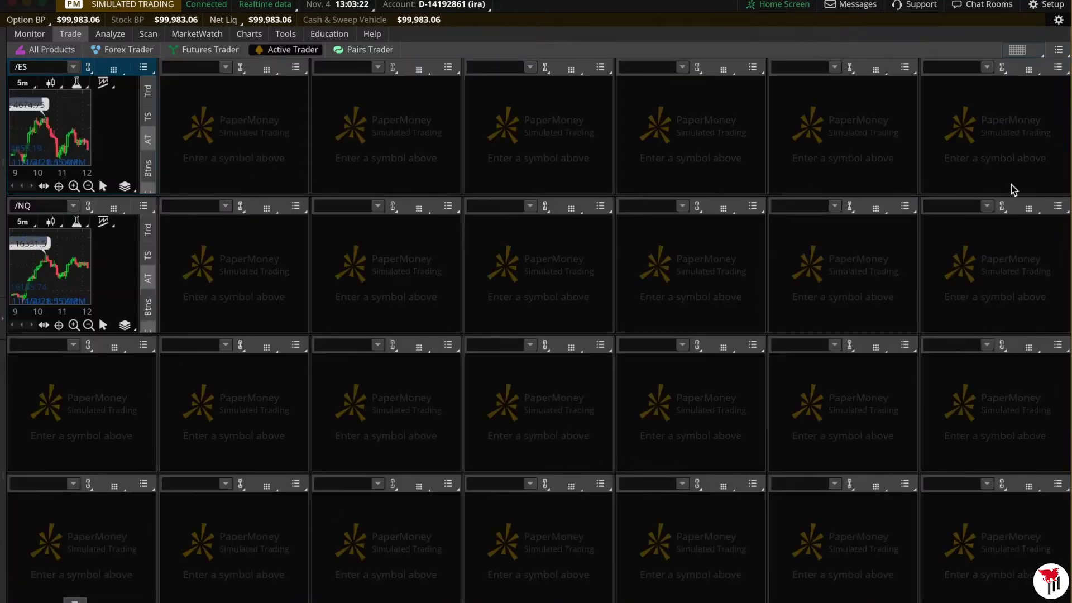
# - Try the 1x2 and 2x2 grid layouts, settling on 1x2 stacked /ES and /NQ cells
pyautogui.click(1010, 48)
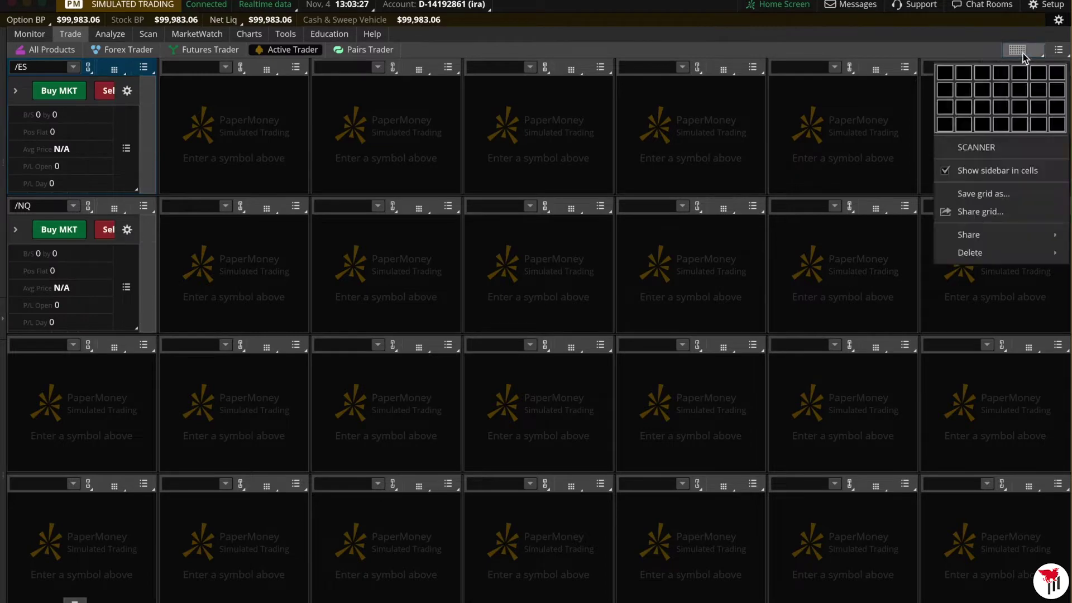
pyautogui.click(945, 88)
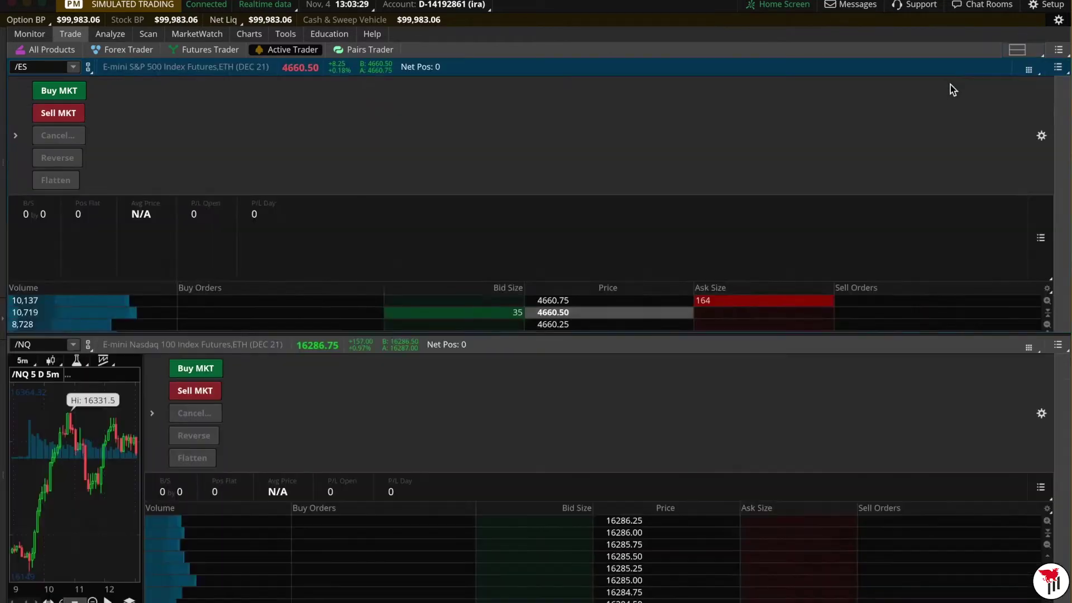
pyautogui.click(1035, 54)
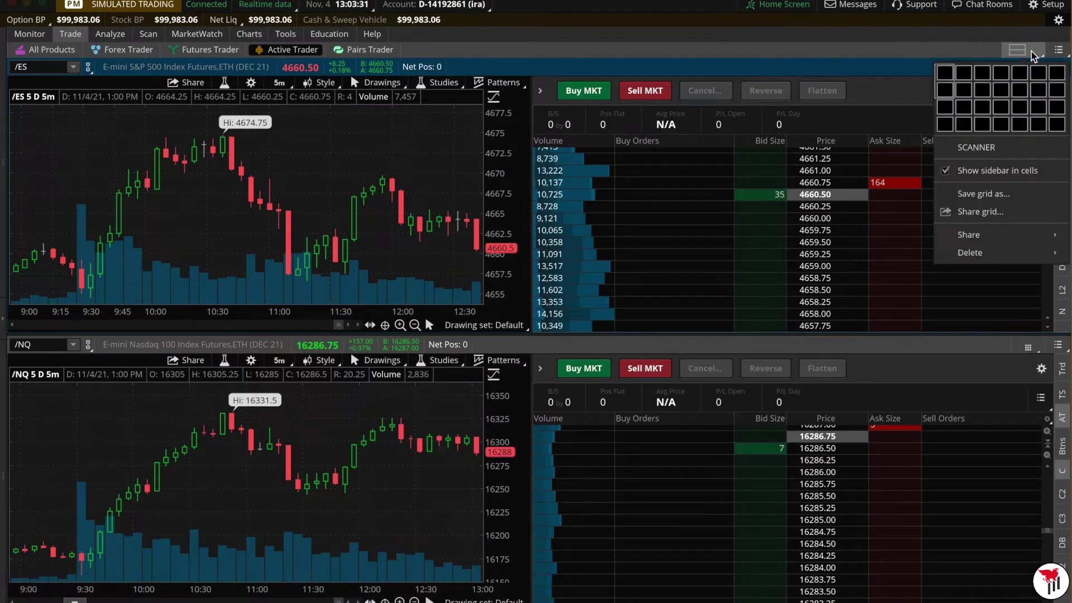
pyautogui.click(965, 94)
pyautogui.click(1031, 58)
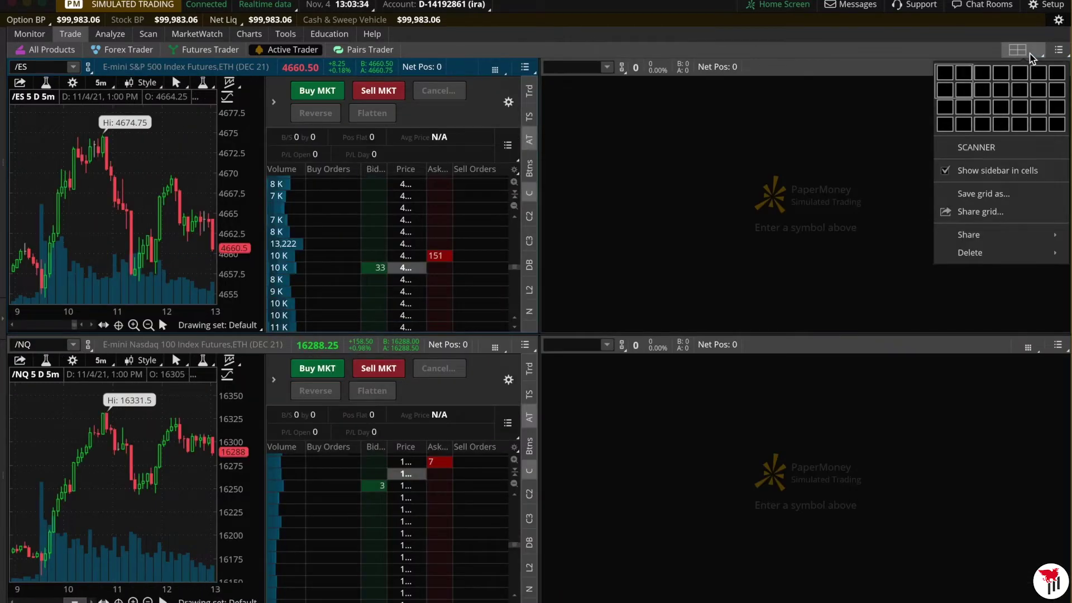
pyautogui.click(944, 89)
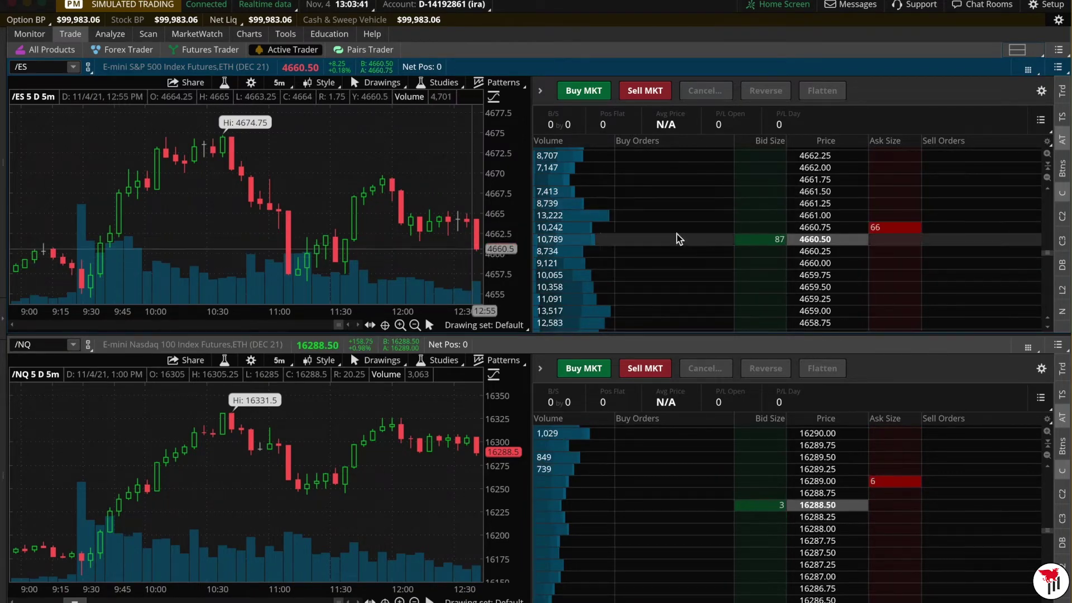
pyautogui.click(1033, 73)
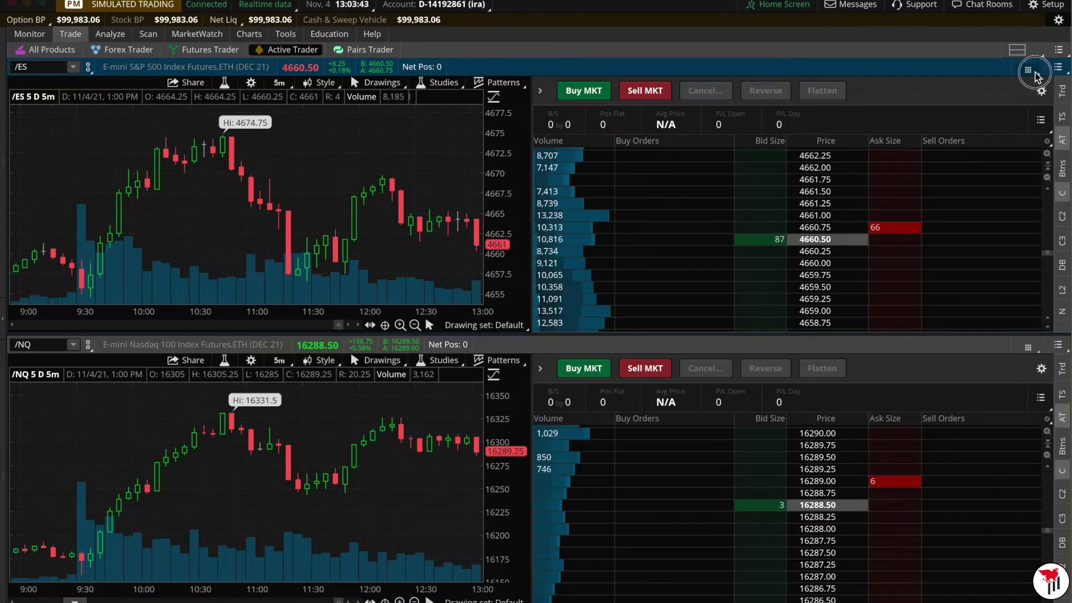
pyautogui.click(994, 146)
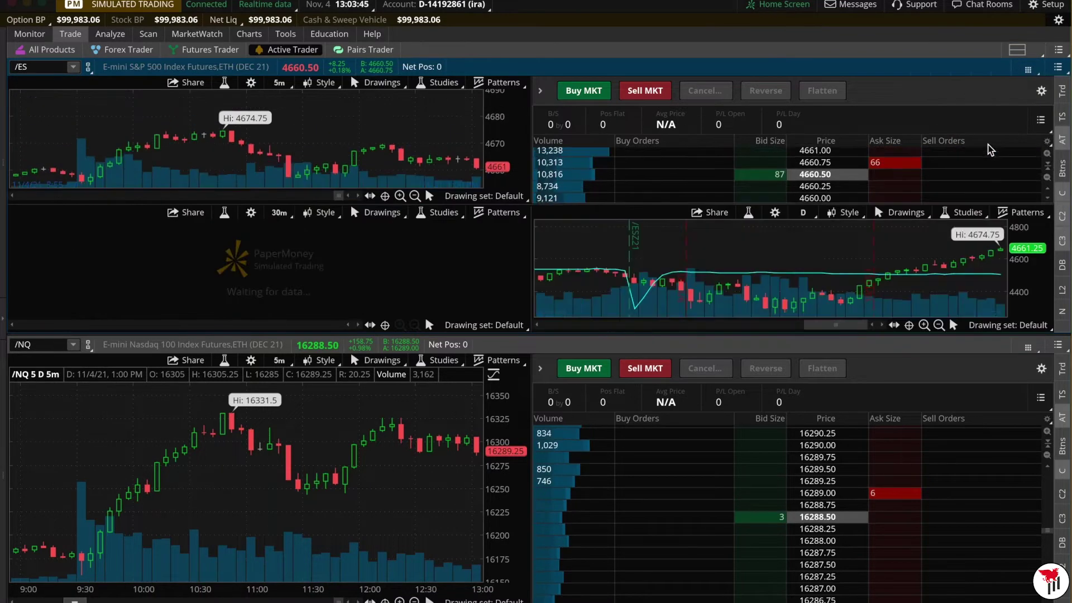
pyautogui.click(1029, 72)
pyautogui.click(997, 92)
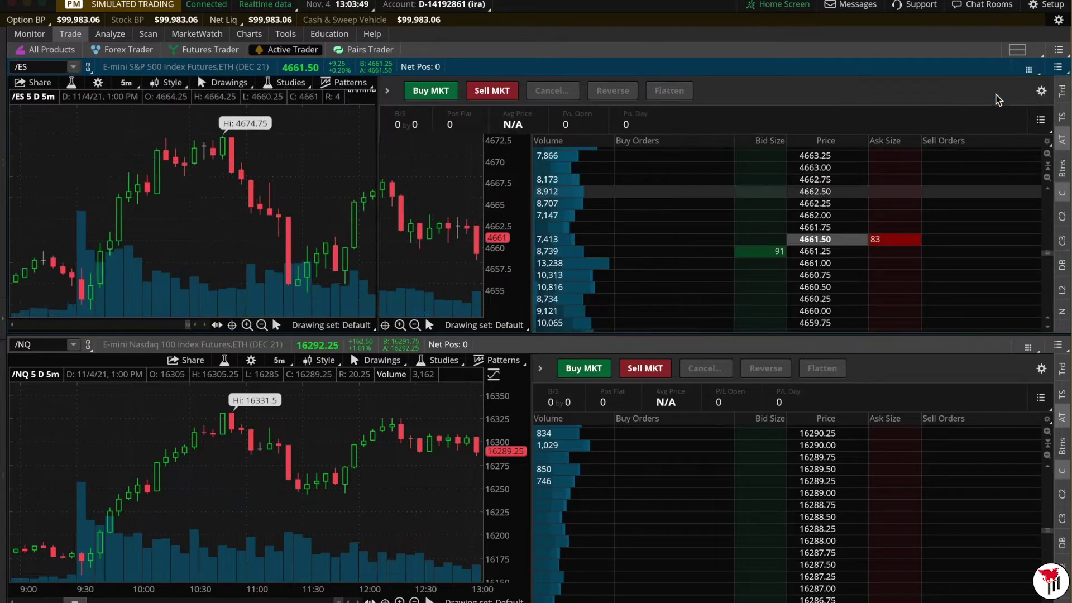
pyautogui.click(1062, 300)
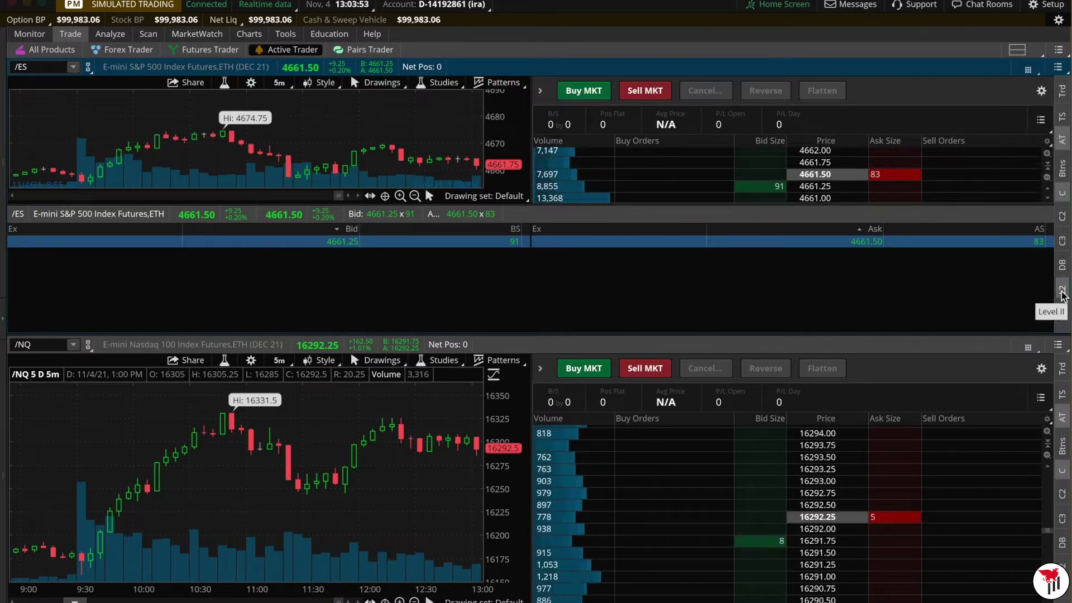
pyautogui.click(1062, 297)
pyautogui.click(1062, 120)
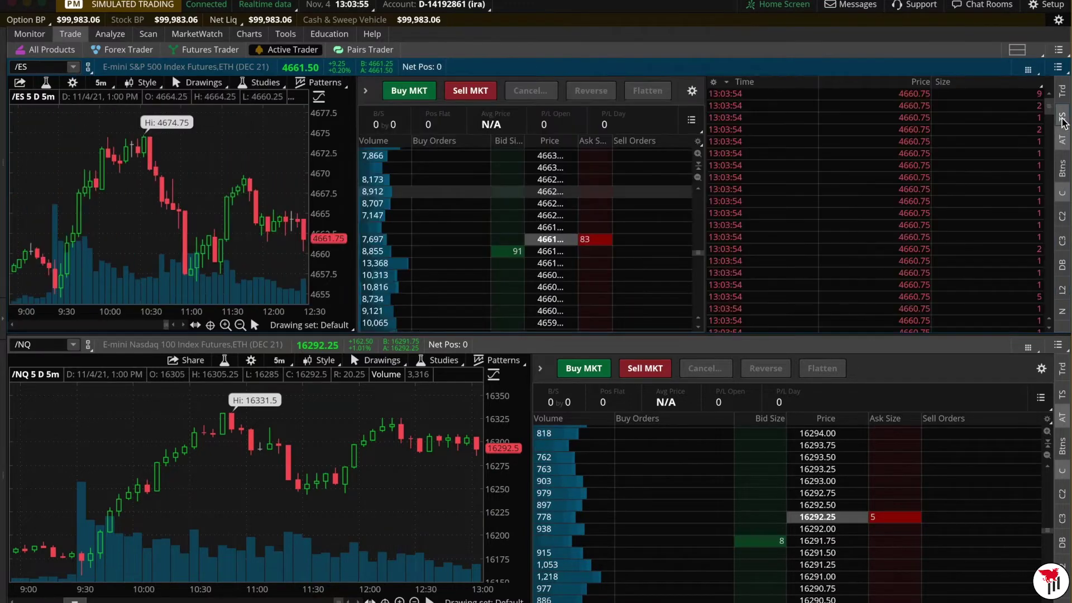
pyautogui.click(1062, 120)
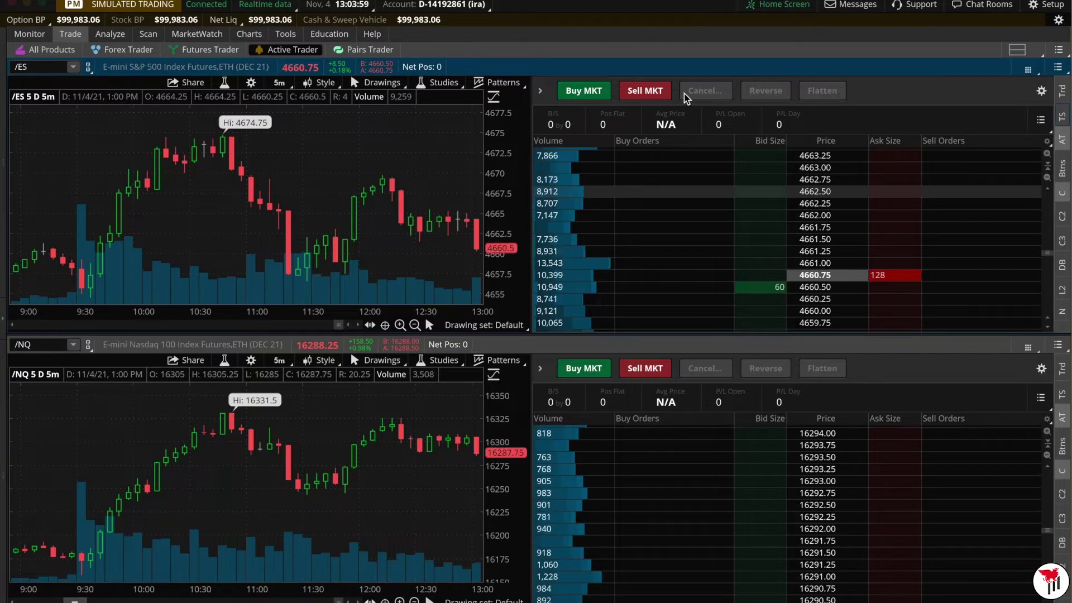
pyautogui.click(589, 91)
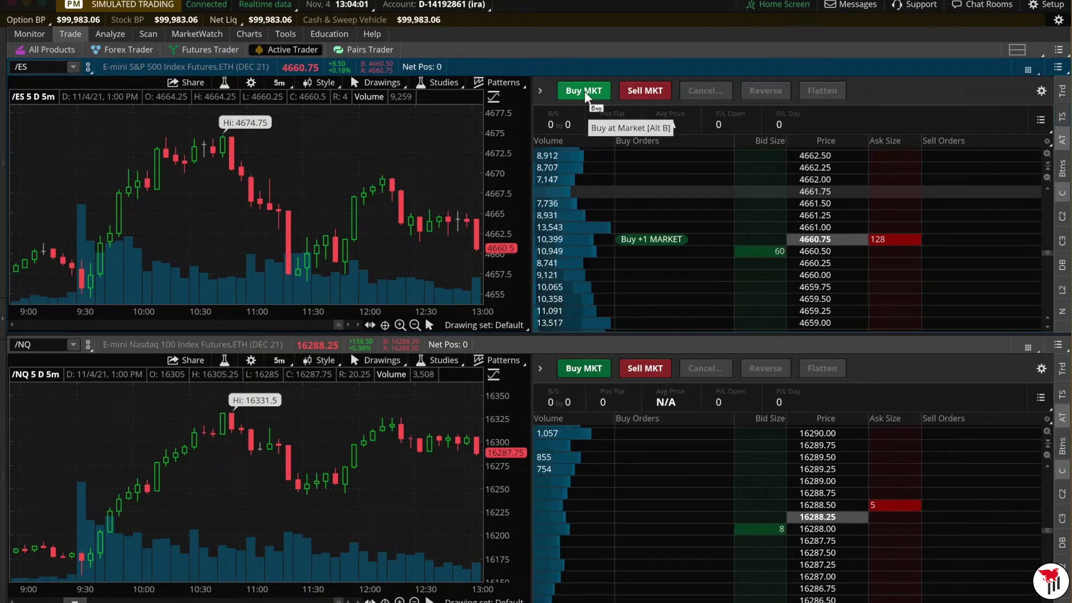
pyautogui.click(640, 93)
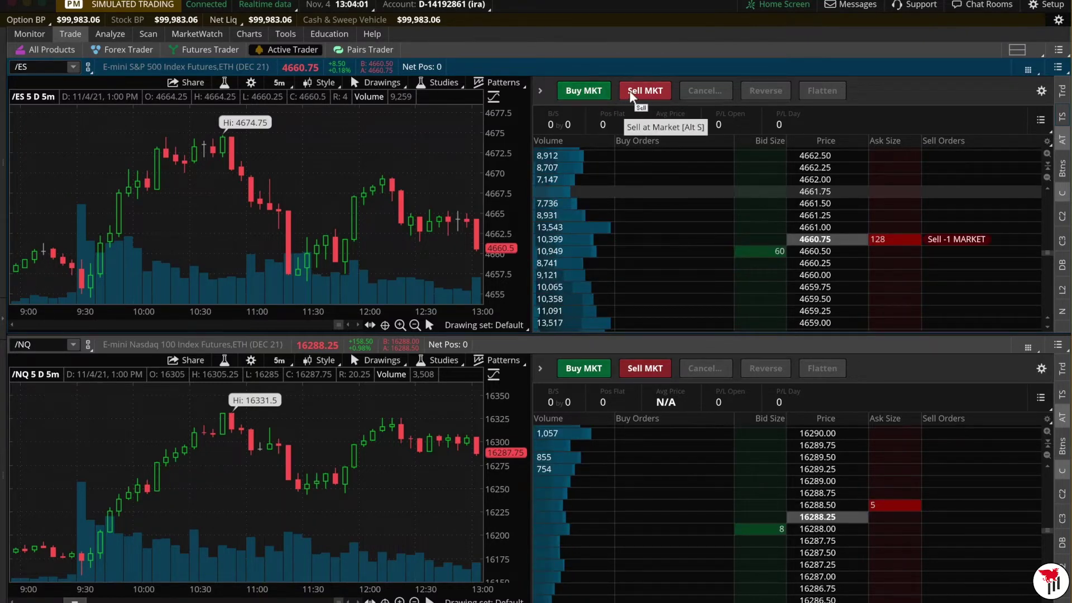
# - Remove Buy Market and Sell Market from the current order button set
pyautogui.click(1041, 99)
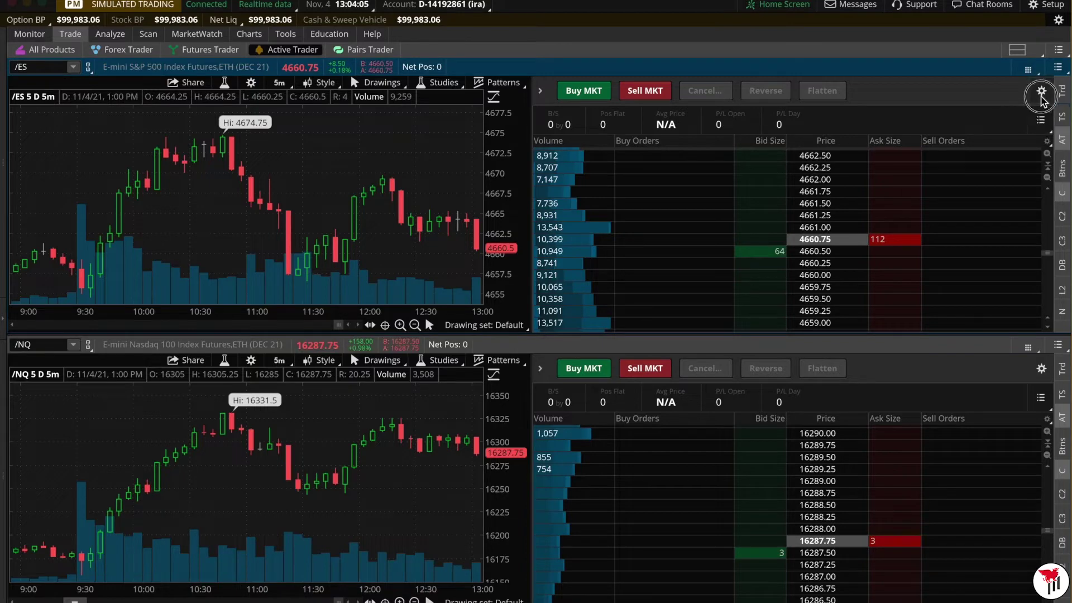
pyautogui.click(769, 174)
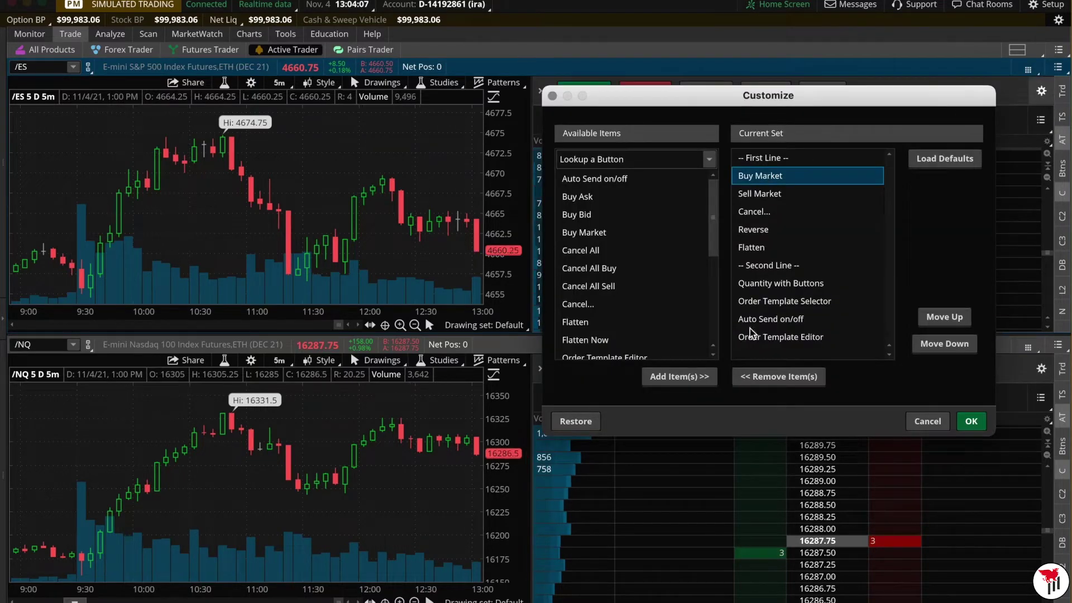
pyautogui.click(764, 378)
pyautogui.click(757, 174)
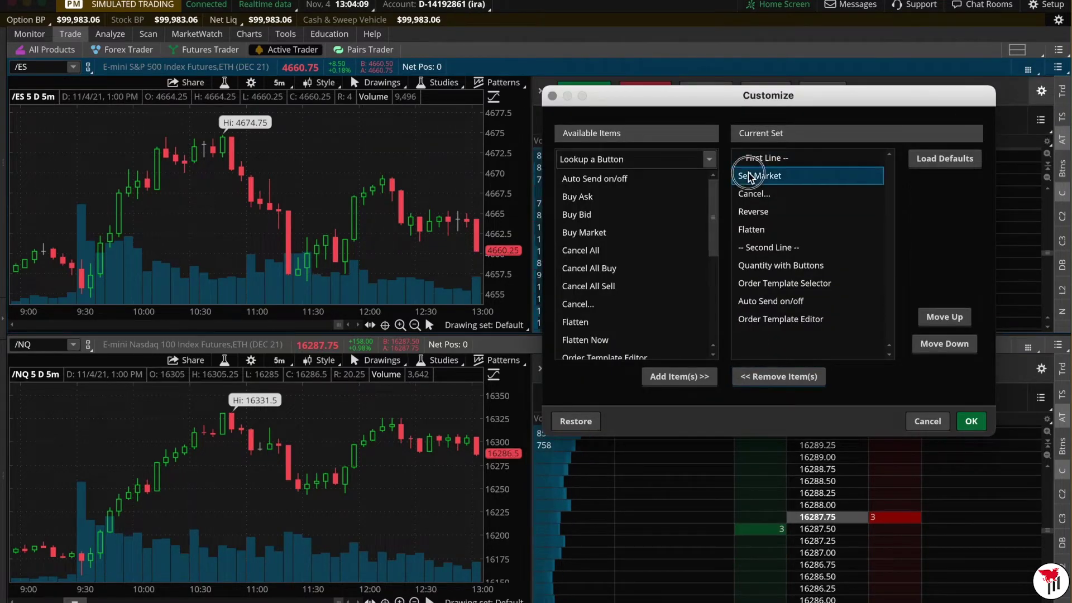
pyautogui.click(770, 375)
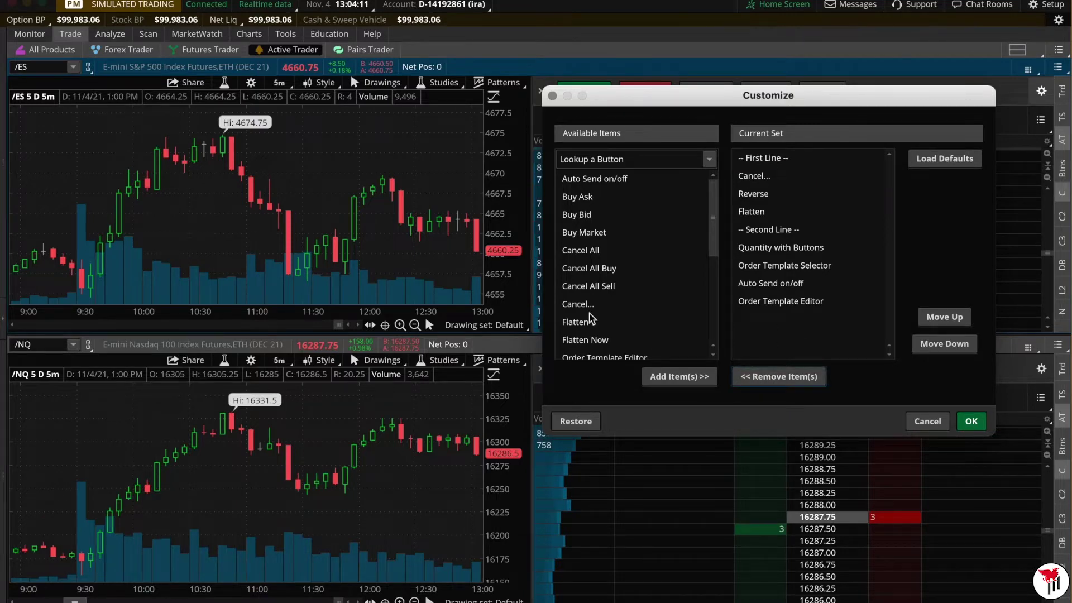
# - Add Buy Ask, Buy Bid, Sell Ask and Sell Bid to the current button set
pyautogui.click(563, 206)
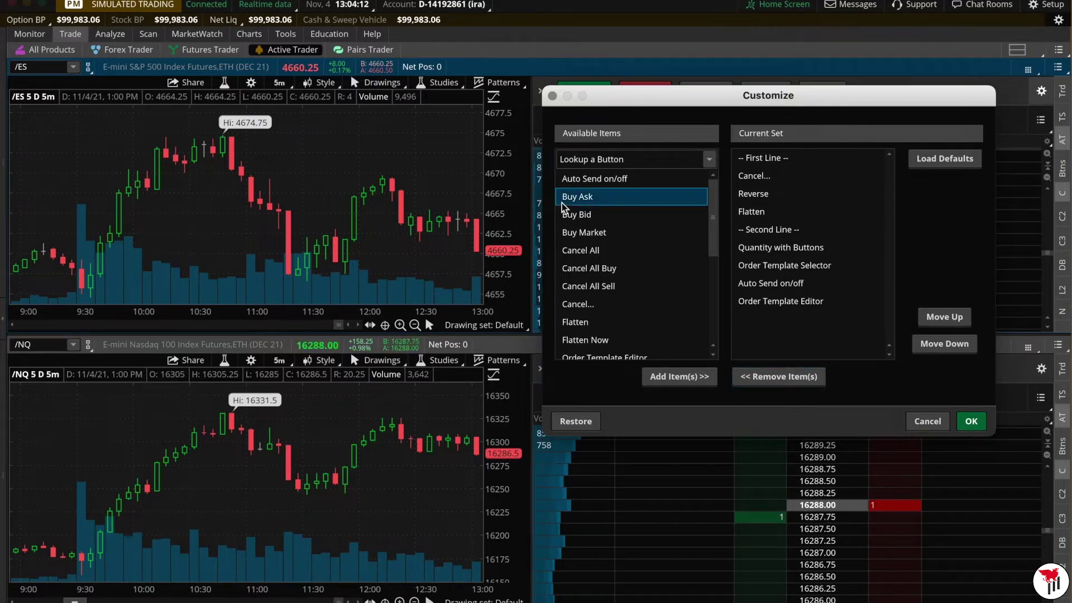
pyautogui.click(679, 376)
pyautogui.click(588, 224)
pyautogui.click(665, 378)
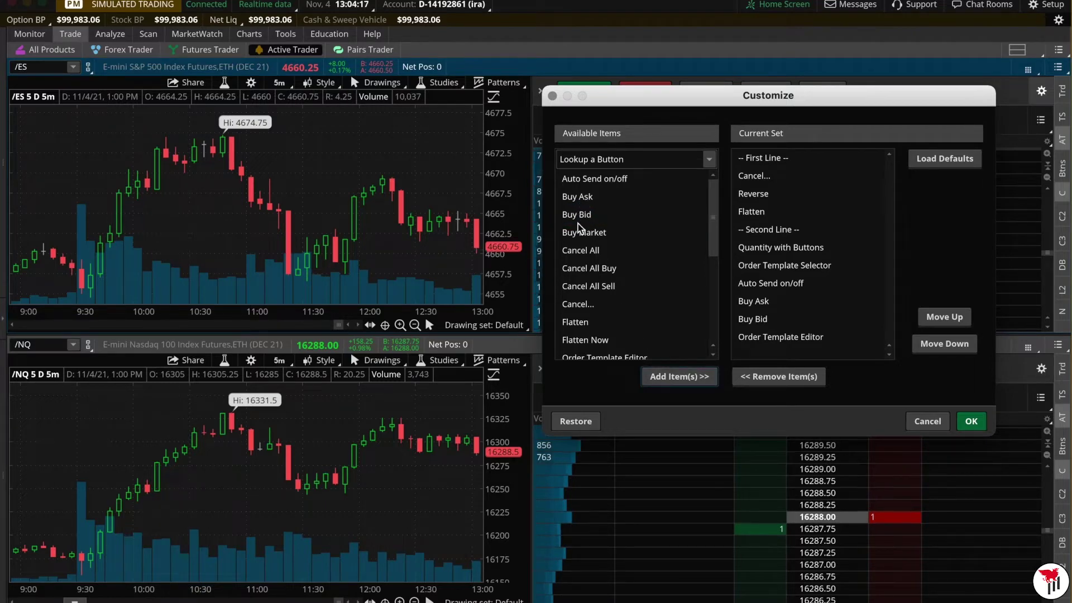
pyautogui.scroll(-4, 579, 228)
pyautogui.click(579, 280)
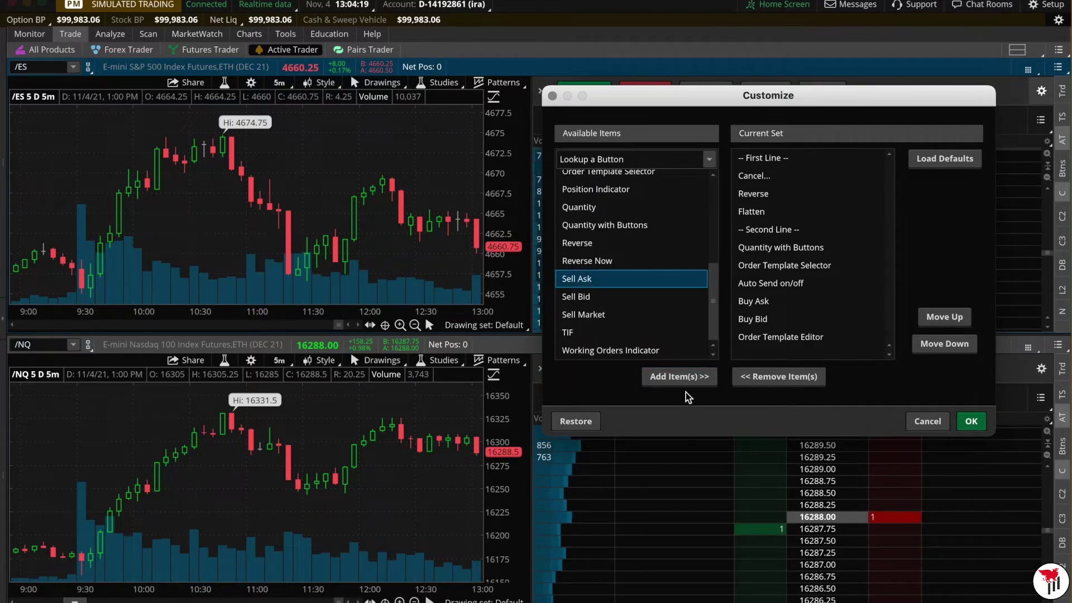
pyautogui.click(680, 378)
pyautogui.click(598, 304)
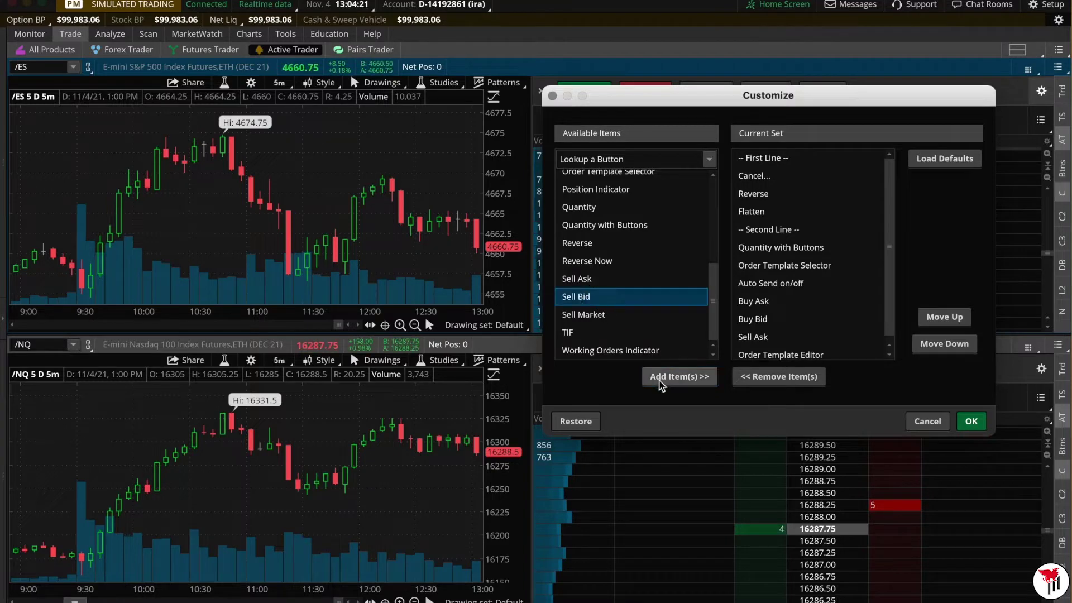
pyautogui.click(661, 378)
# - Move Sell Bid up four places in the current button set
pyautogui.scroll(-1, 778, 346)
pyautogui.click(766, 331)
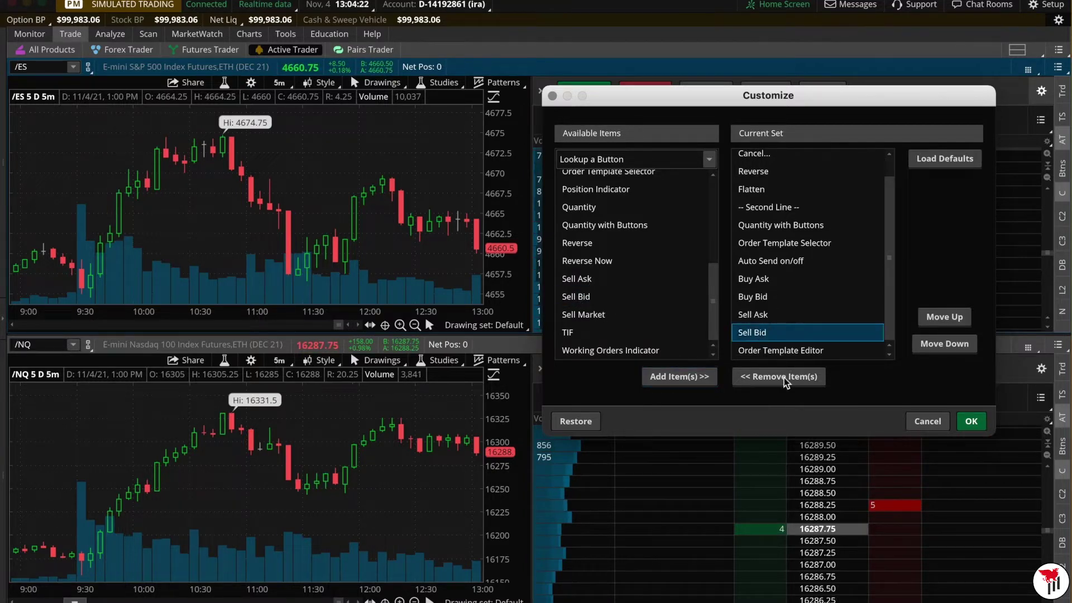
pyautogui.click(924, 318)
pyautogui.click(927, 318)
pyautogui.click(930, 317)
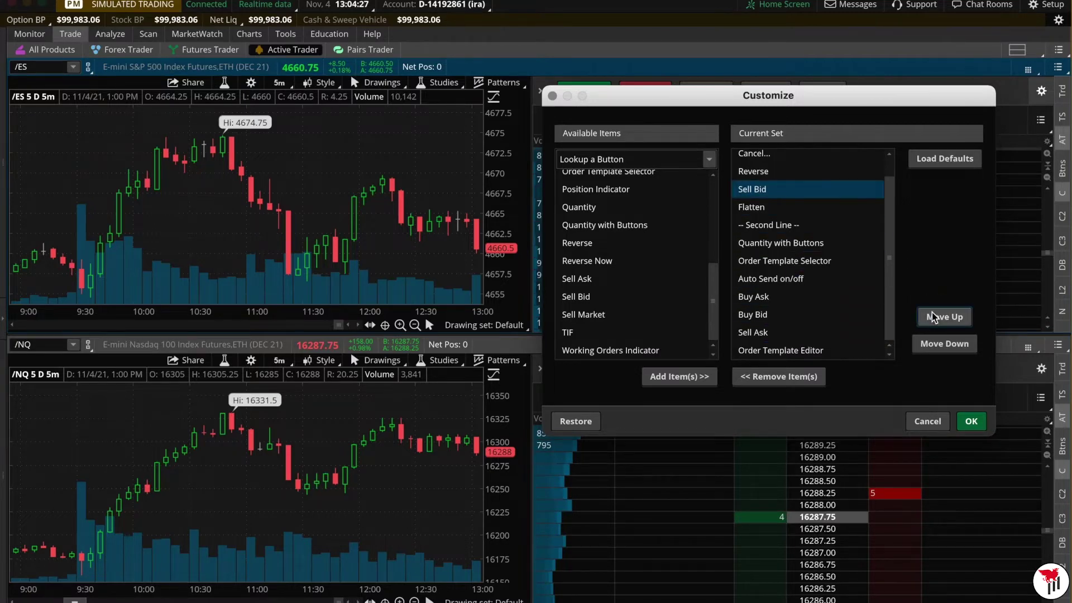
pyautogui.click(932, 317)
# - Move Sell Ask and Buy Bid up so the order reads Cancel, Buy Ask, Buy Bid, Sell Ask, Sell Bid, Flatten
pyautogui.click(781, 333)
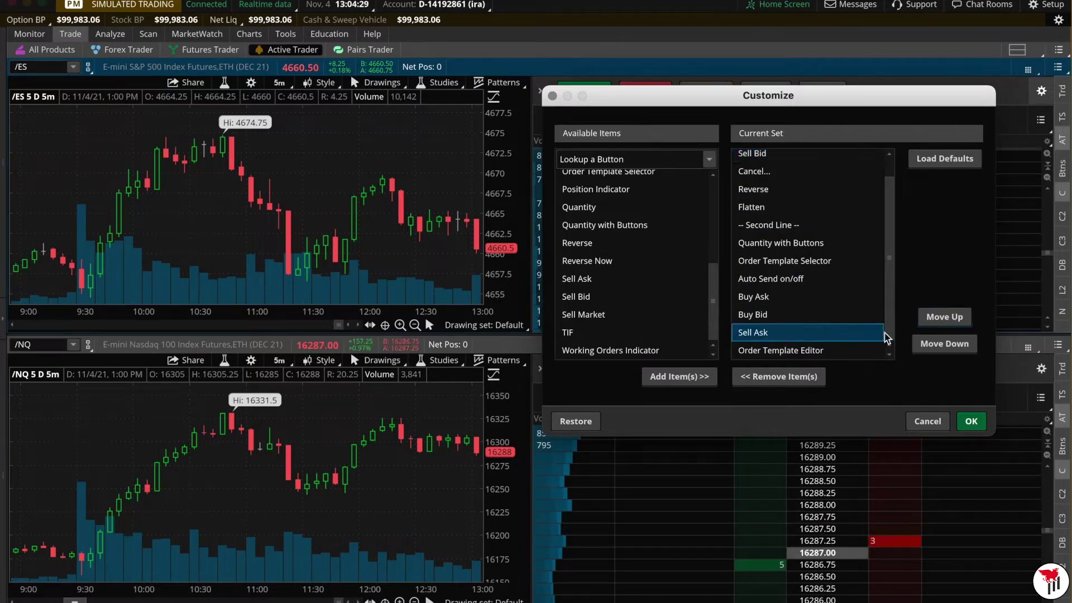
pyautogui.click(943, 321)
pyautogui.click(943, 321)
pyautogui.click(942, 320)
pyautogui.click(942, 320)
pyautogui.click(941, 319)
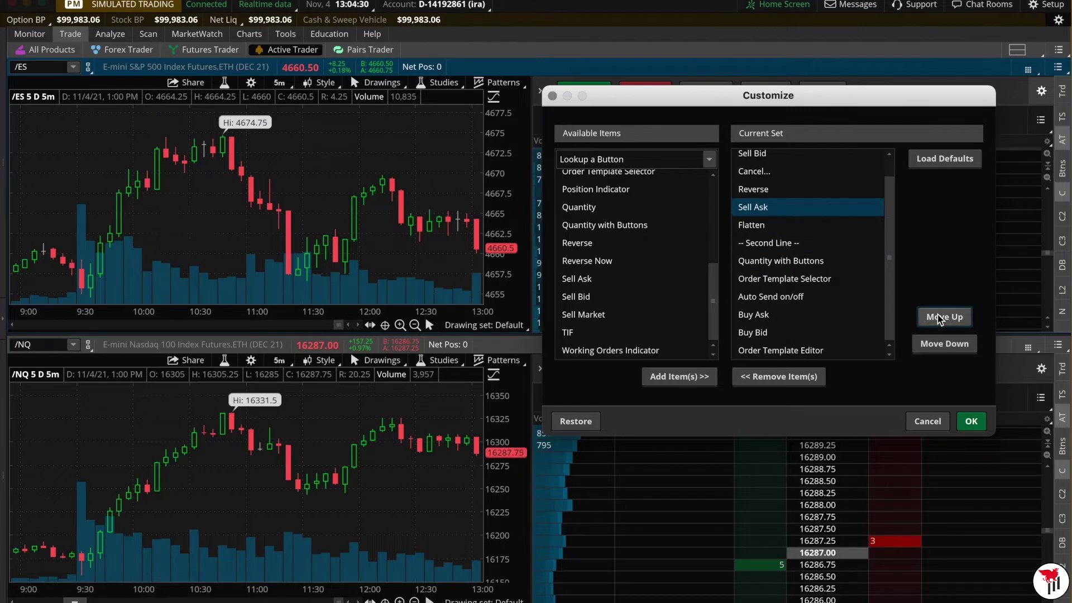
pyautogui.click(941, 319)
pyautogui.click(940, 319)
pyautogui.click(939, 319)
pyautogui.click(762, 333)
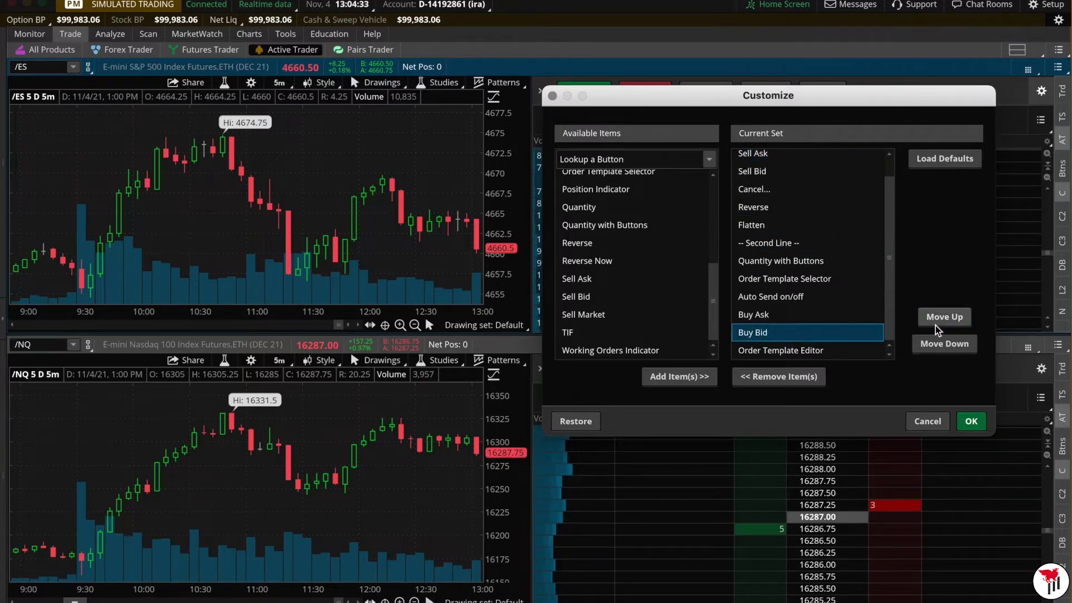
pyautogui.click(943, 323)
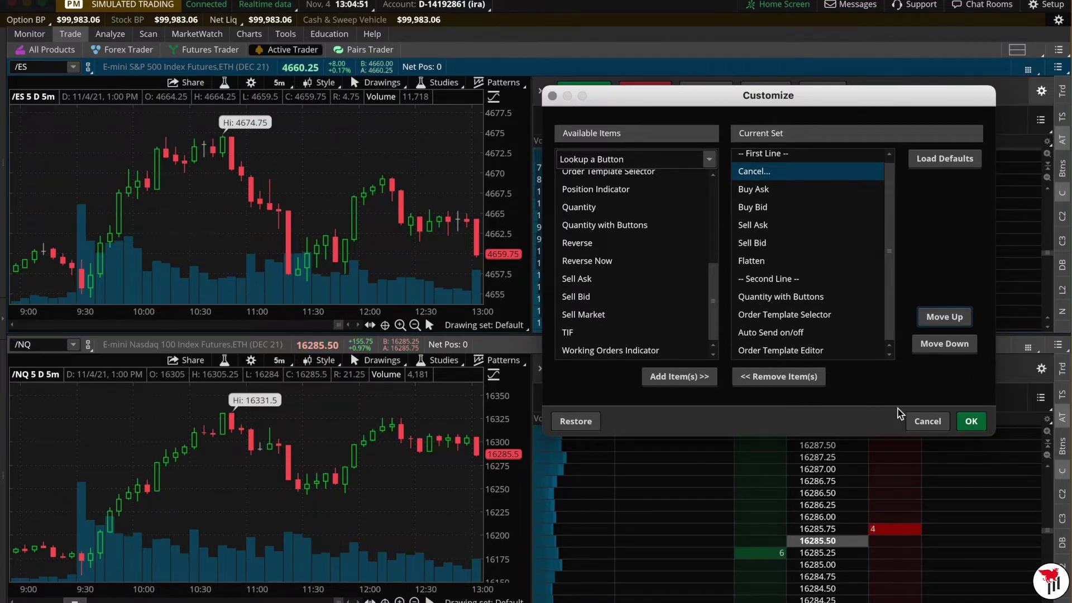
# - Apply the button order, place a test /ES buy at the bid and sell at the ask, then cancel both
pyautogui.click(966, 422)
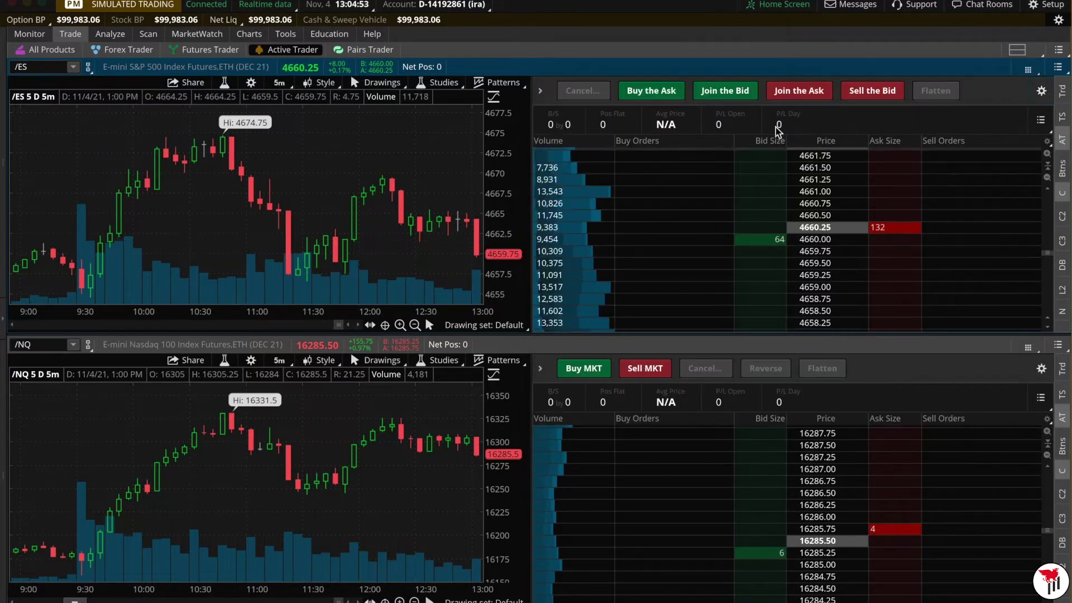
pyautogui.click(657, 94)
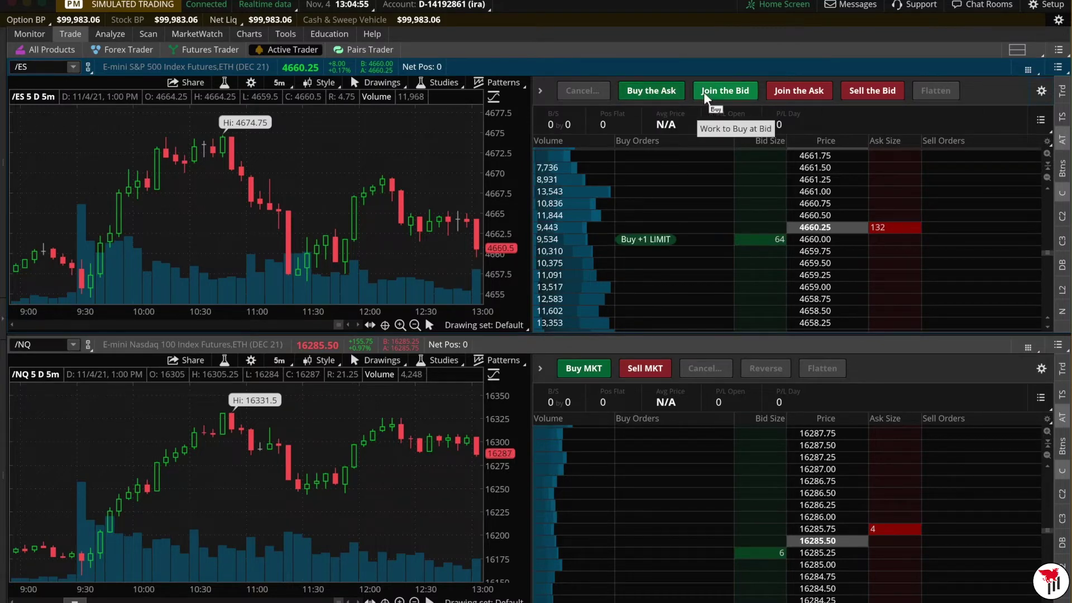
pyautogui.click(796, 91)
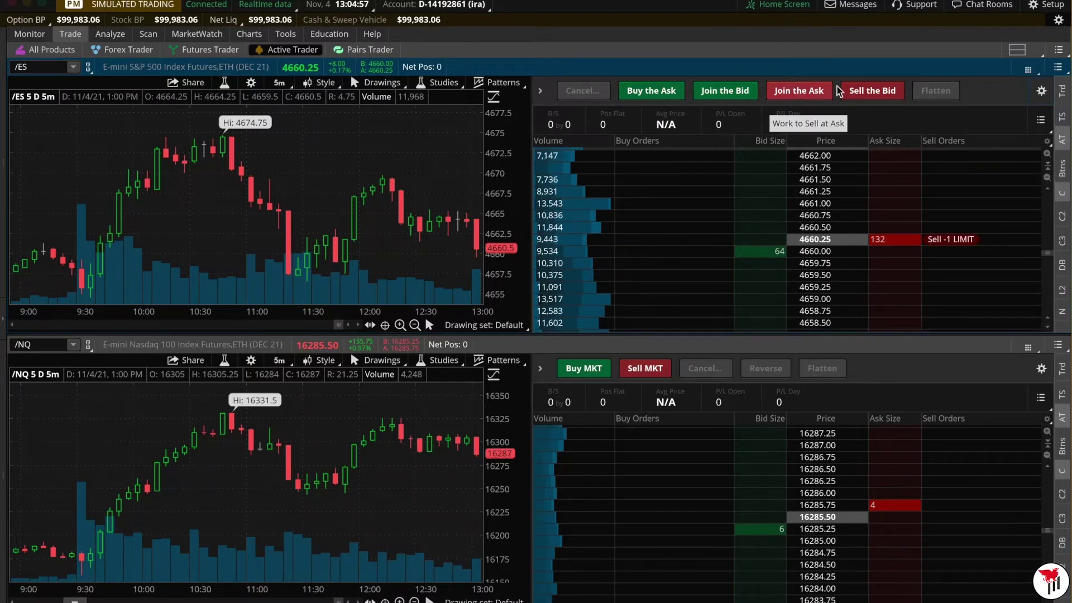
pyautogui.click(570, 98)
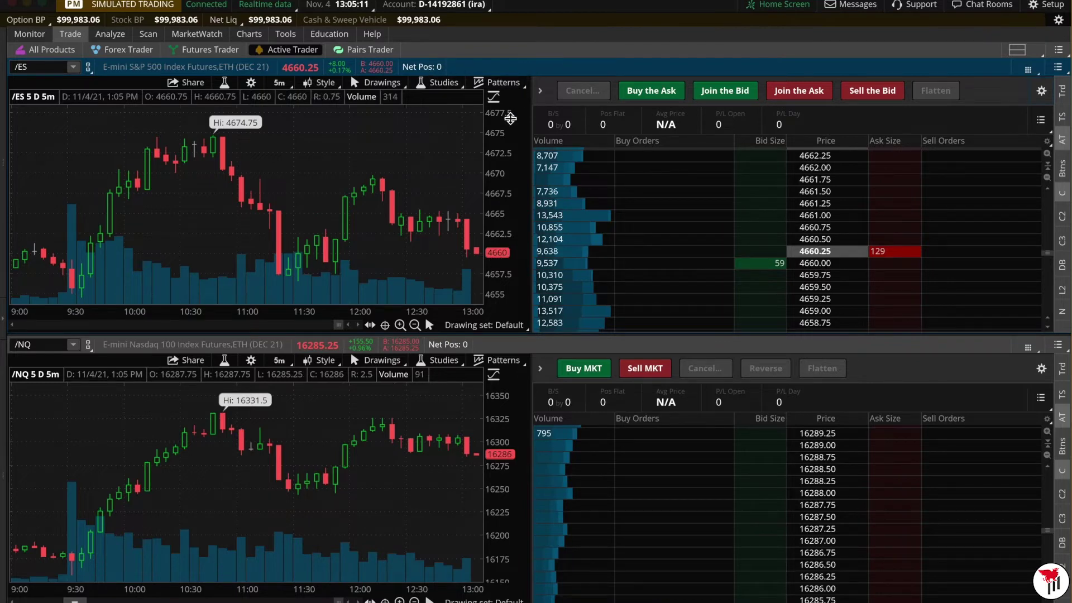
# - Load the active day trading style on the /ES chart and set its timeframe to 1D 1m
pyautogui.rightClick(322, 181)
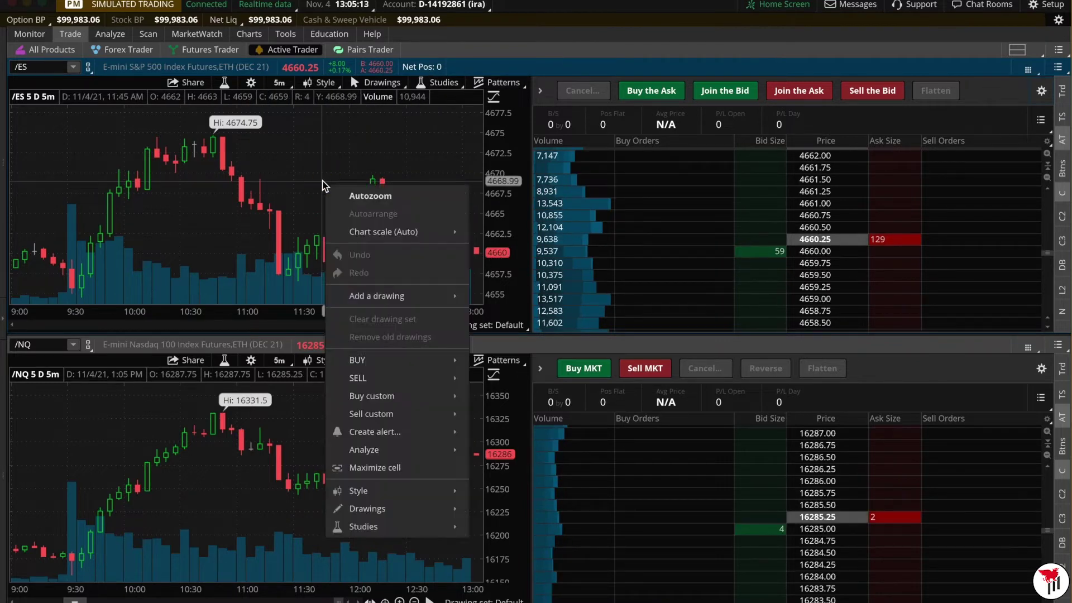
pyautogui.moveTo(385, 491)
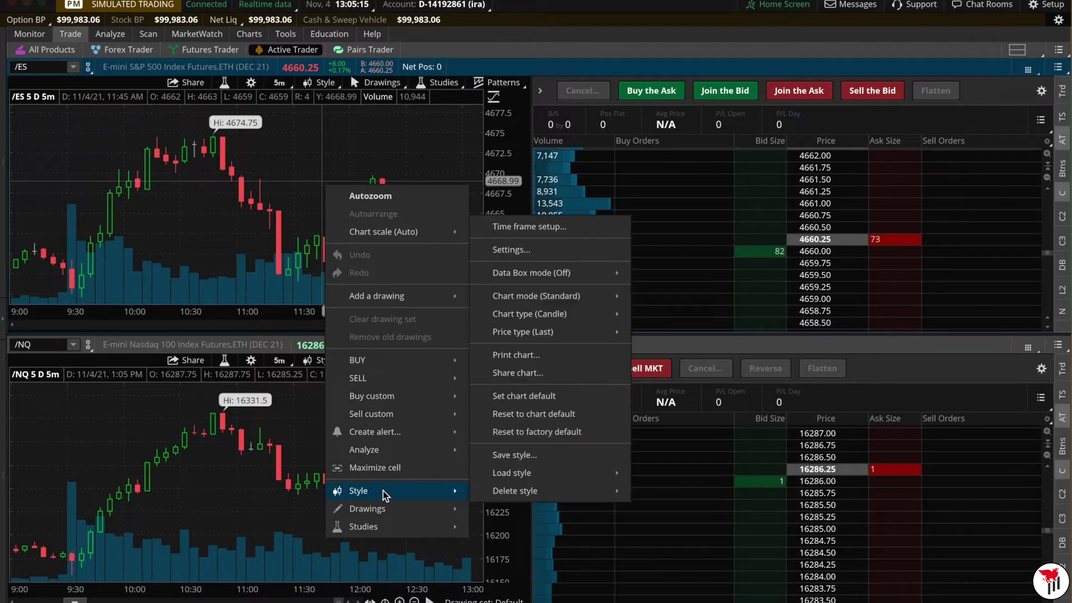
pyautogui.moveTo(533, 477)
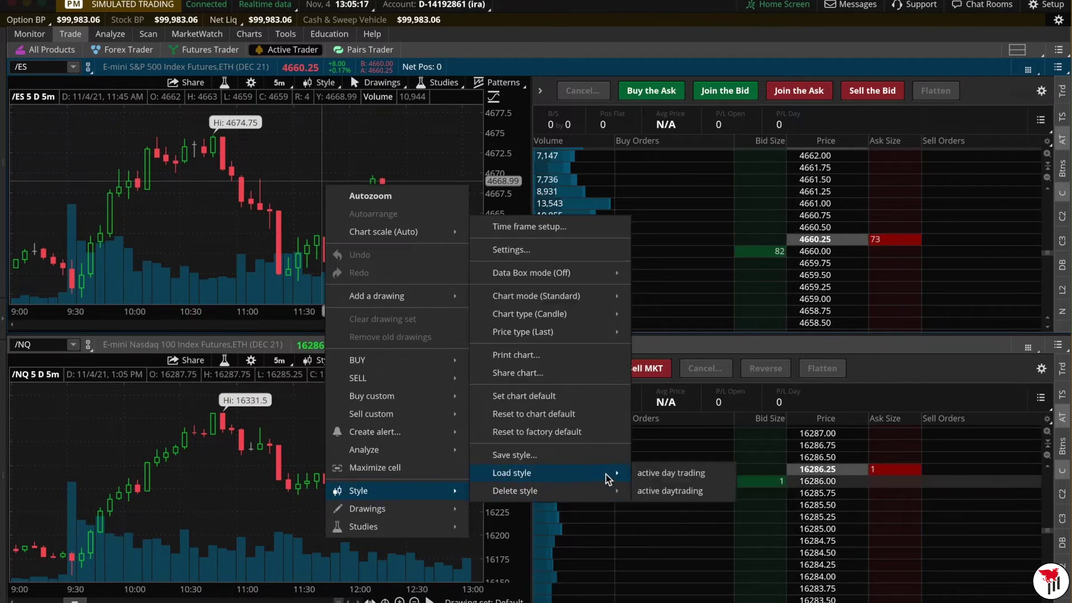
pyautogui.click(648, 474)
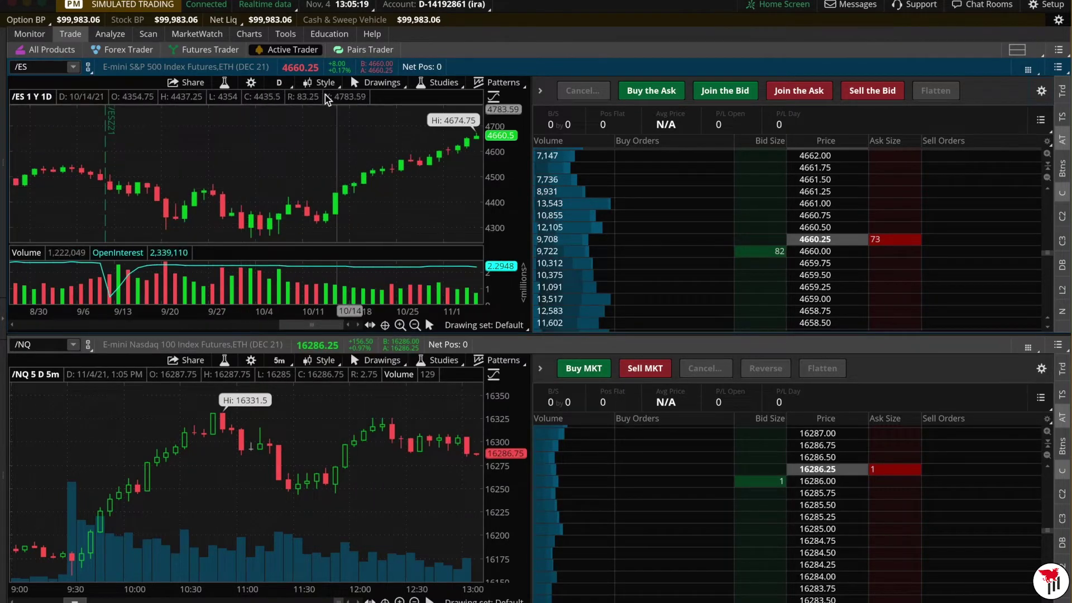
pyautogui.click(282, 83)
pyautogui.click(240, 143)
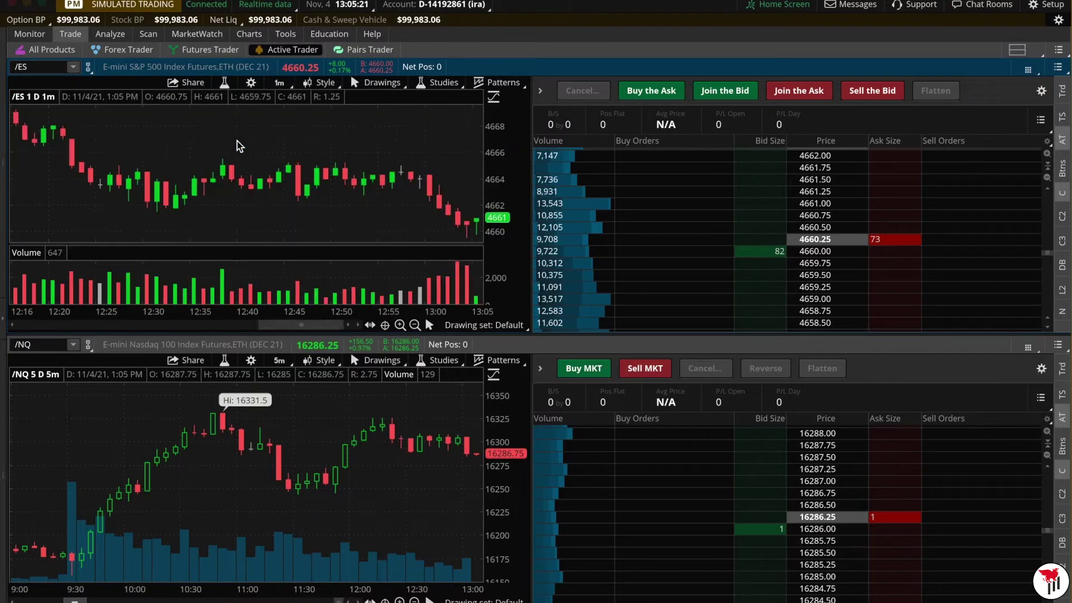
# - Copy .NVDA211105C300 from the 5 NOV 21 300 call row in the NVDA option chain
pyautogui.click(52, 51)
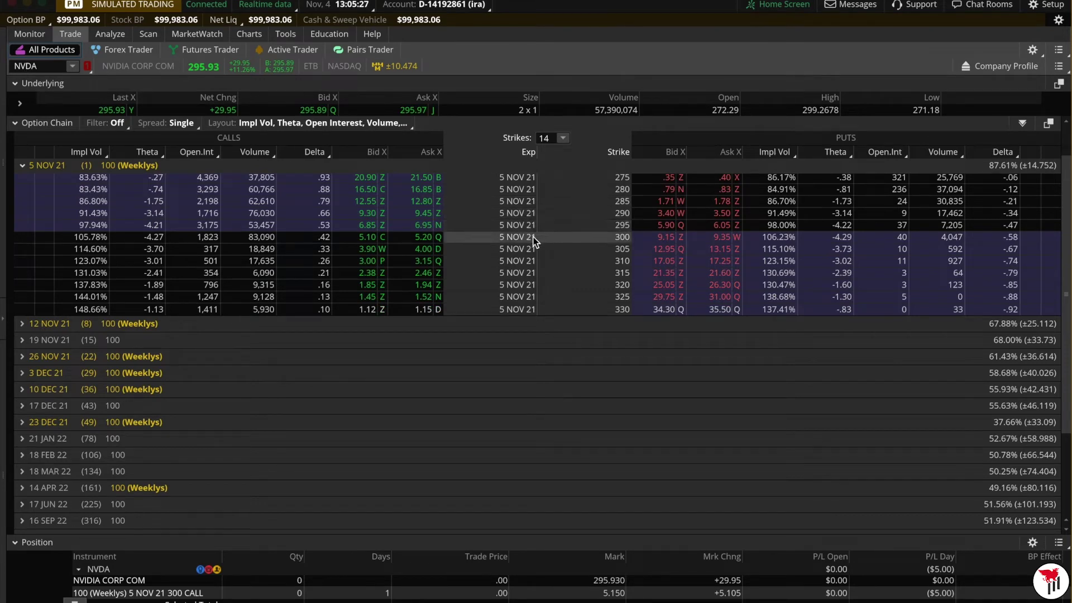
pyautogui.rightClick(427, 235)
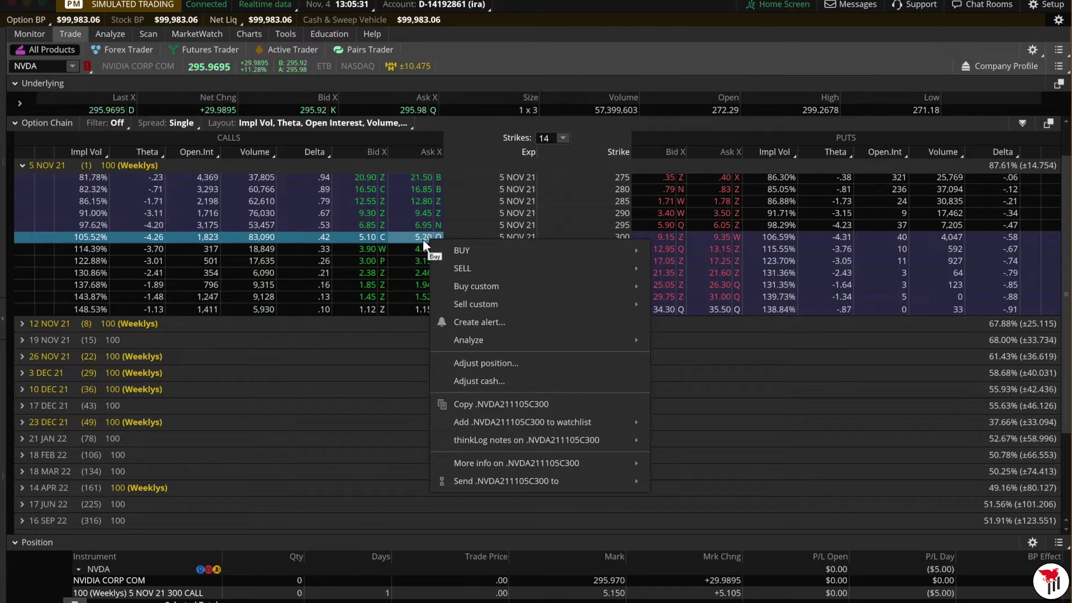
pyautogui.click(458, 409)
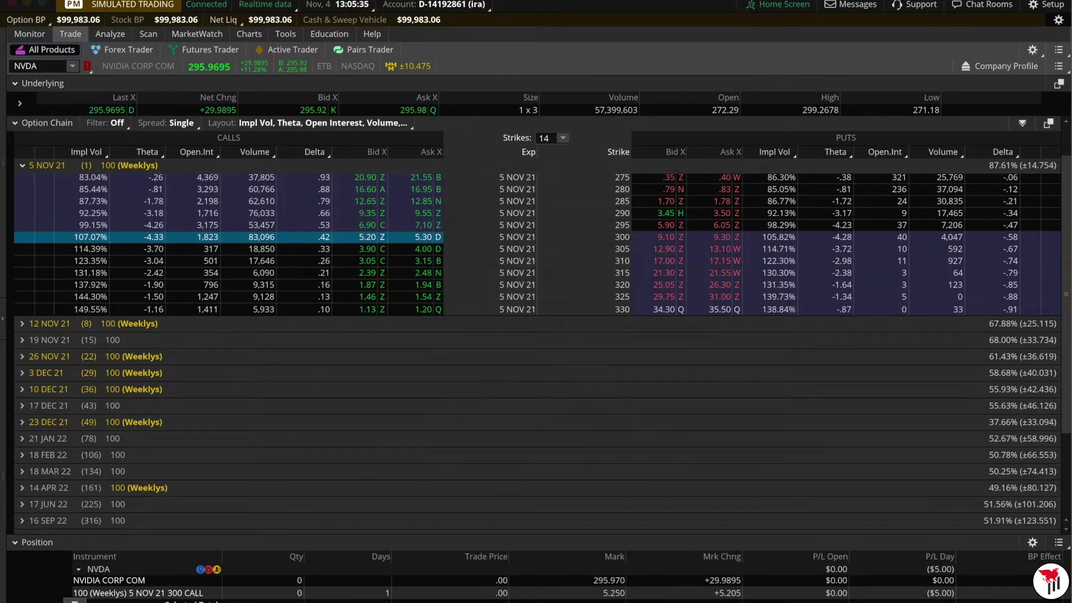
# - Paste .NVDA211105C300 over /ES in the top Active Trader cell to load the 300 call
pyautogui.click(291, 49)
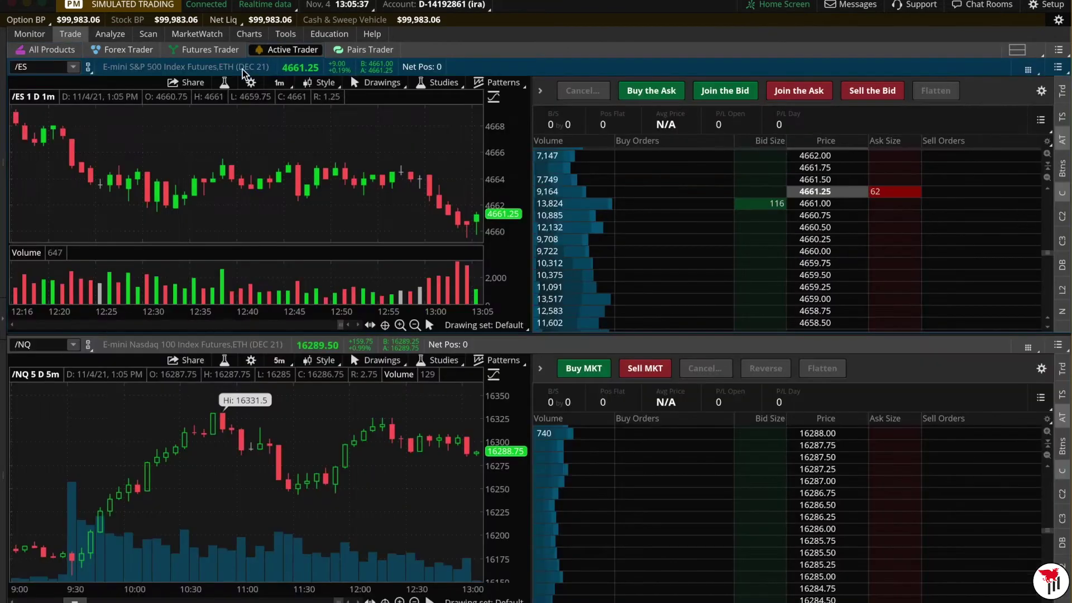
pyautogui.click(55, 66)
pyautogui.hotkey('ctrl', 'v')
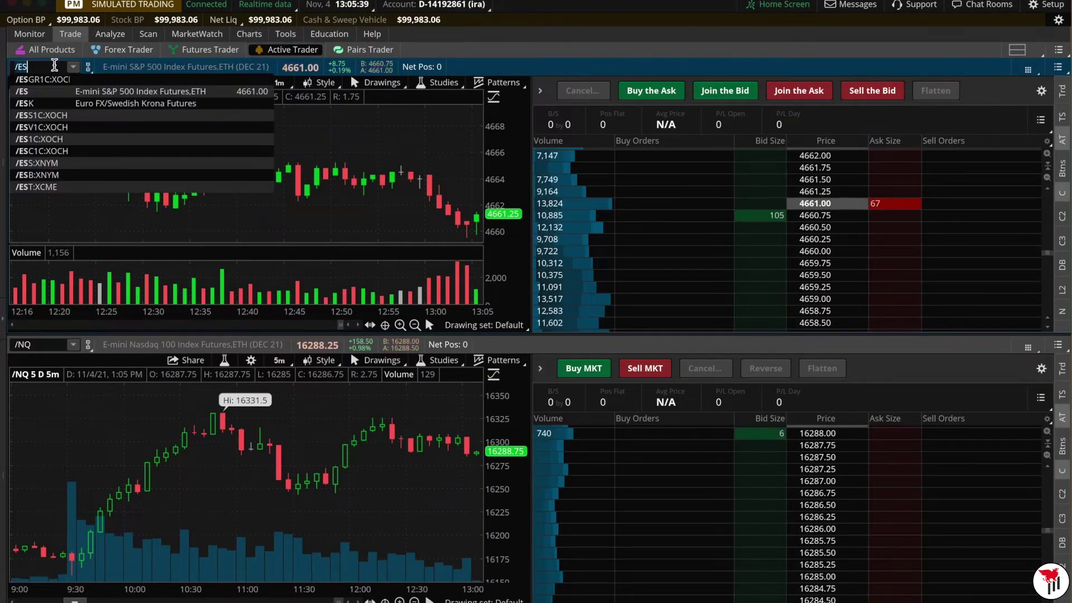
pyautogui.press('Return')
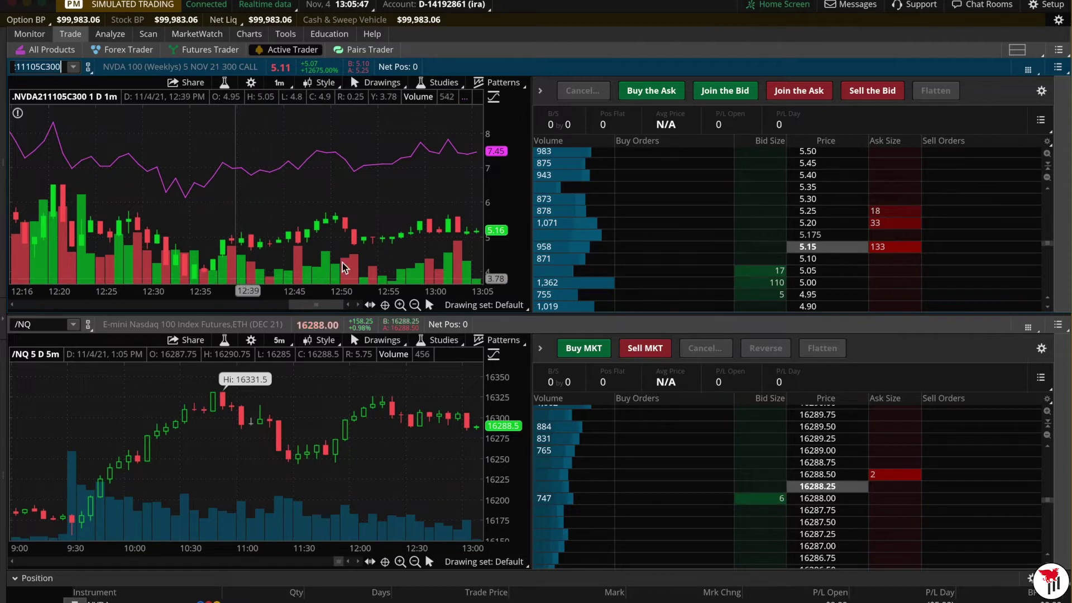
pyautogui.scroll(10, 363, 229)
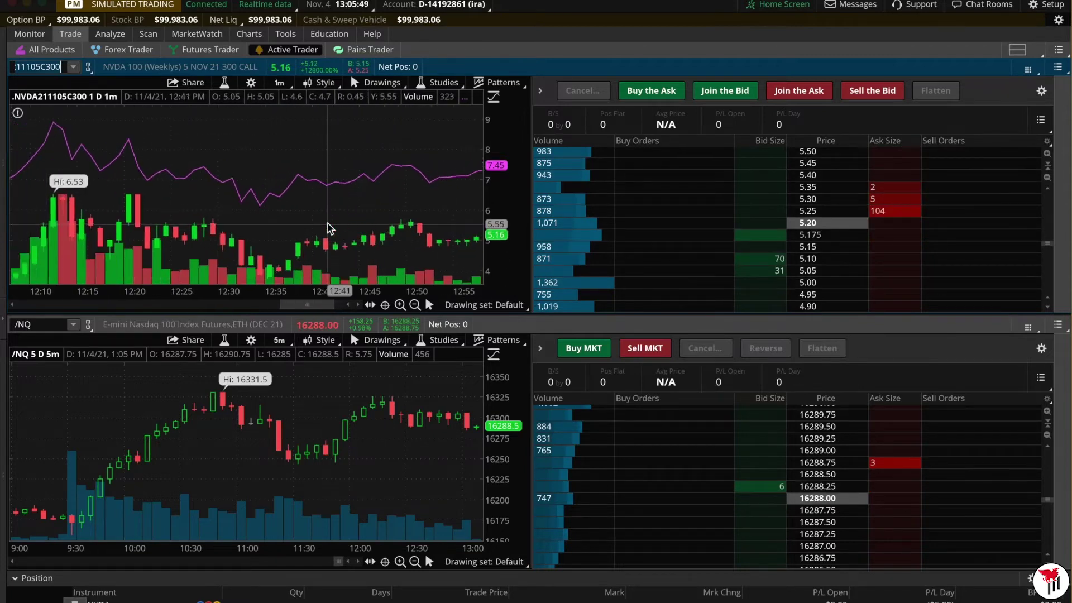
pyautogui.scroll(7, 329, 226)
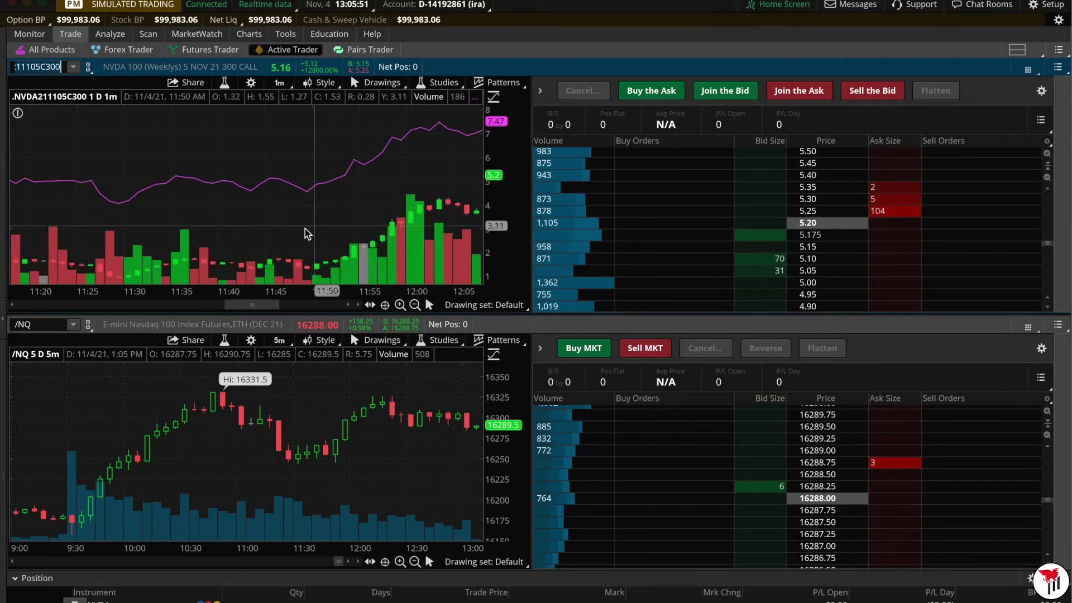
pyautogui.scroll(-15, 264, 259)
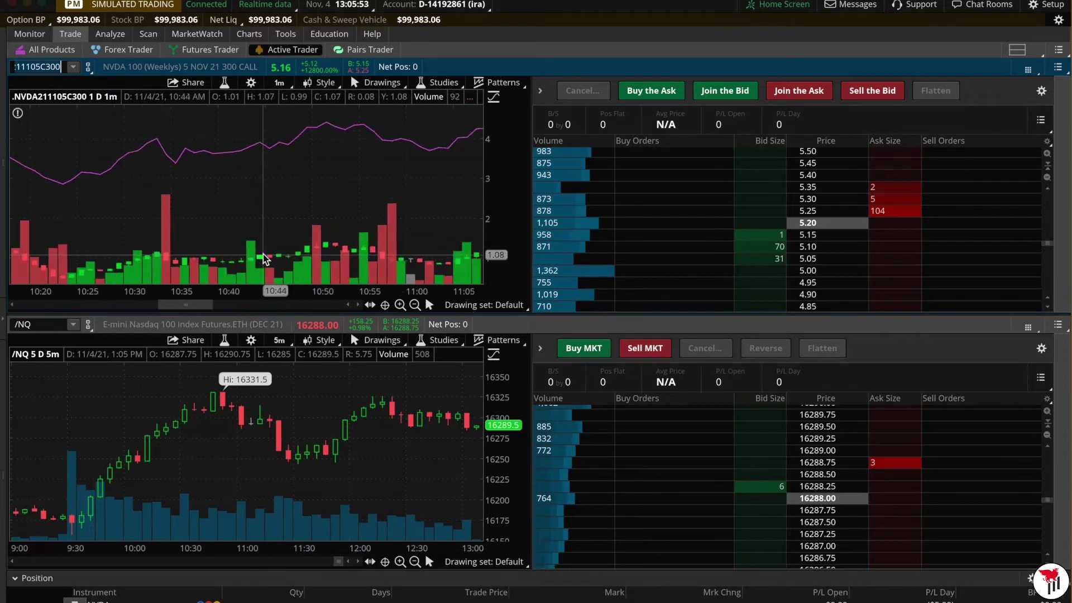
pyautogui.scroll(5, 301, 254)
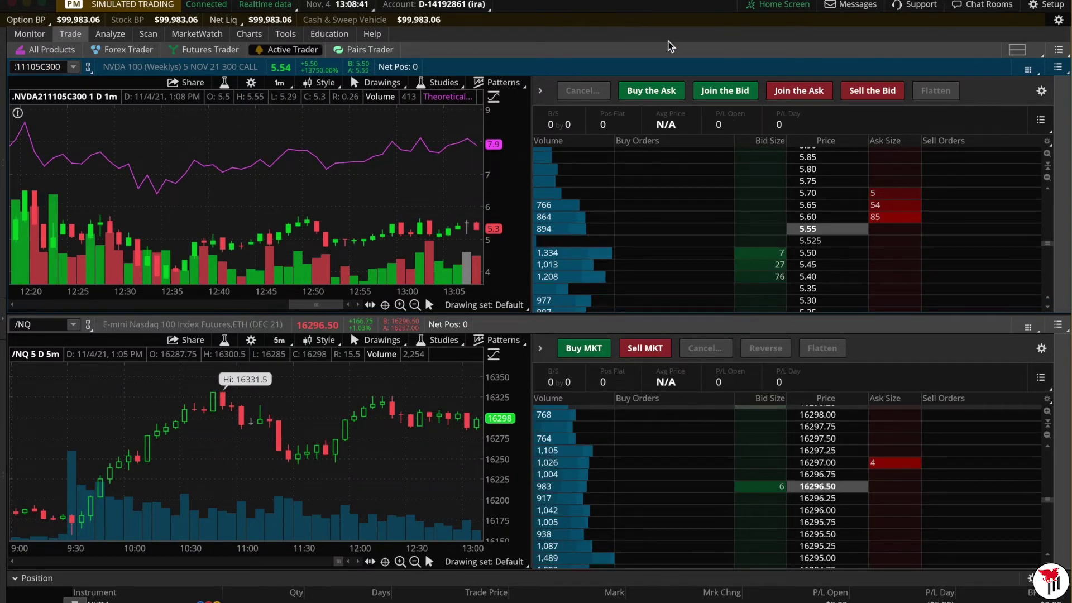
# - Uncheck Show order confirmation in Application Settings > Orders, then go to Order defaults
pyautogui.click(1049, 8)
pyautogui.click(1011, 35)
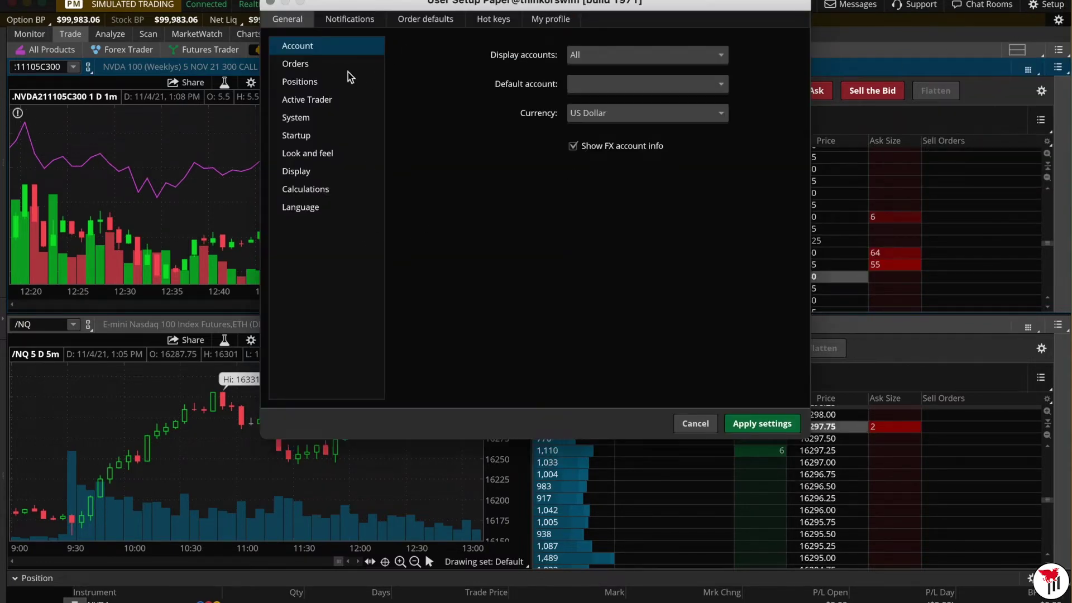
pyautogui.click(321, 66)
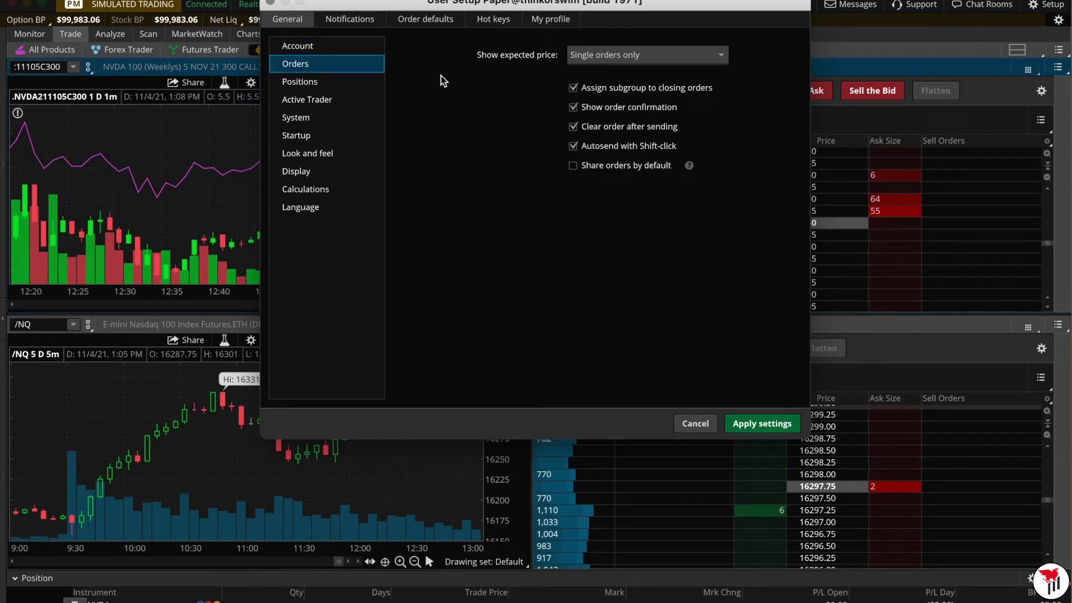
pyautogui.click(574, 109)
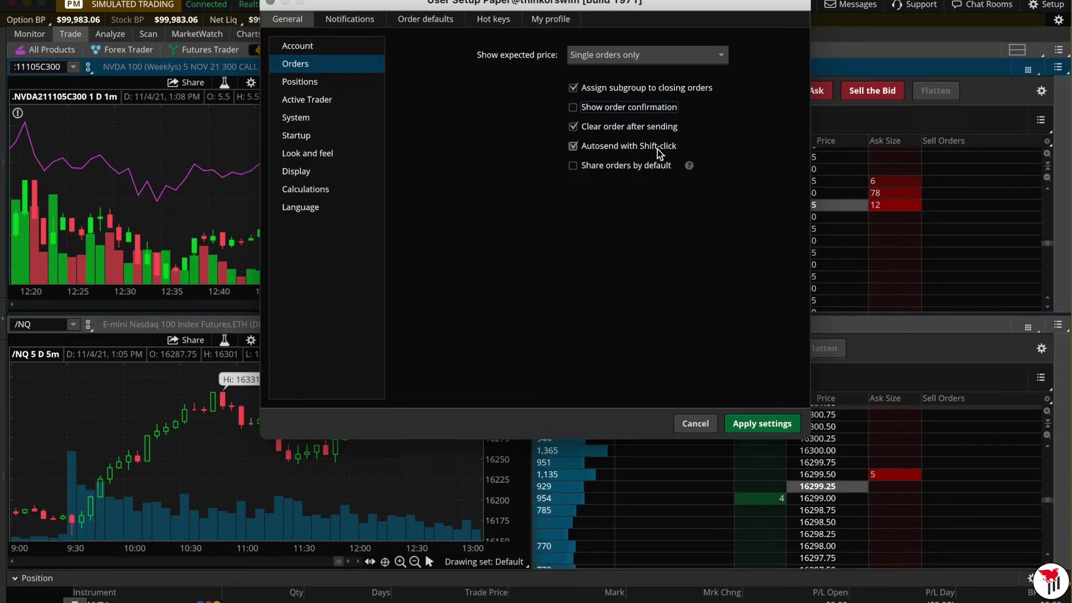
pyautogui.click(420, 21)
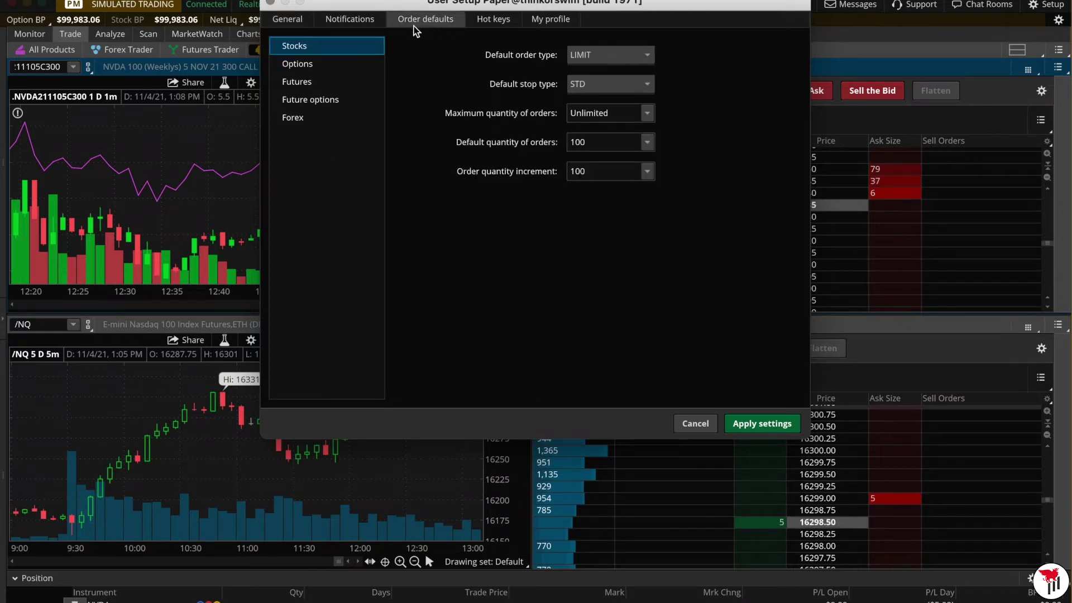
# - Set option order defaults to quantity 10 with an increment of 1 and apply
pyautogui.click(318, 66)
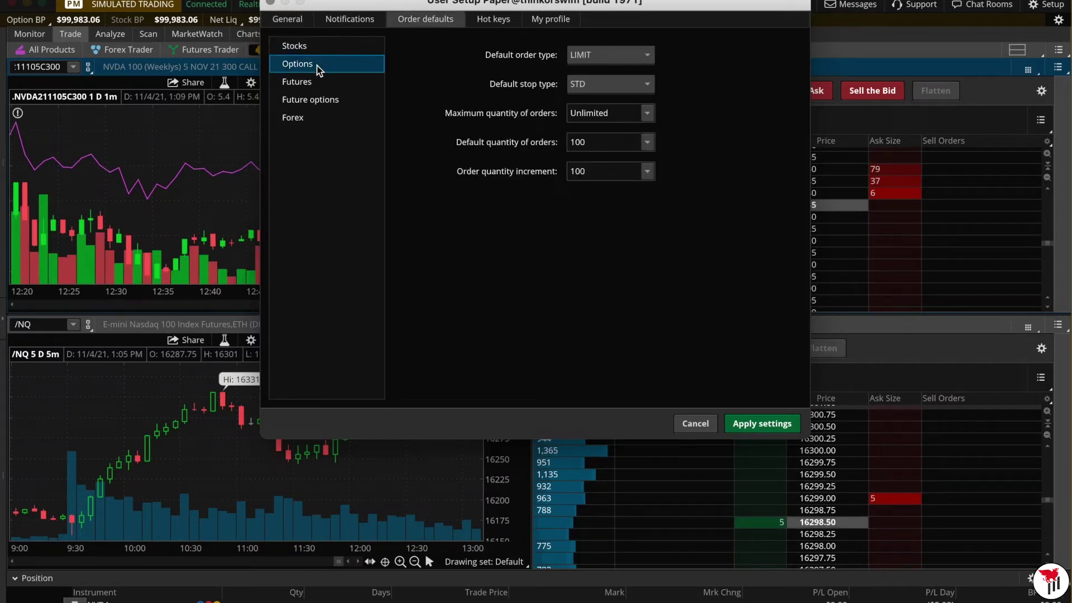
pyautogui.click(602, 147)
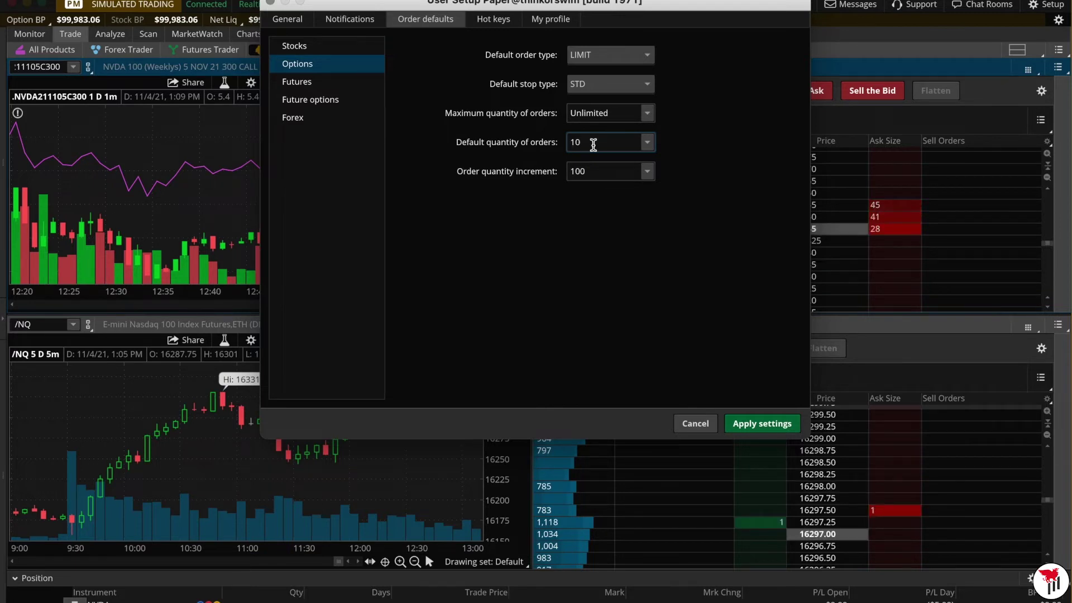
pyautogui.click(594, 172)
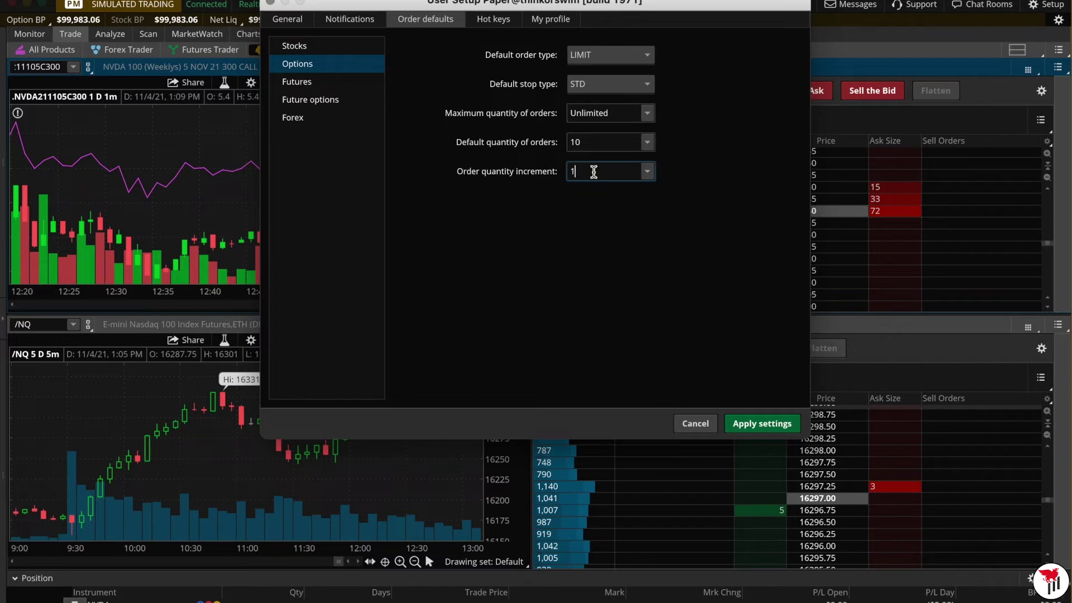
pyautogui.click(758, 424)
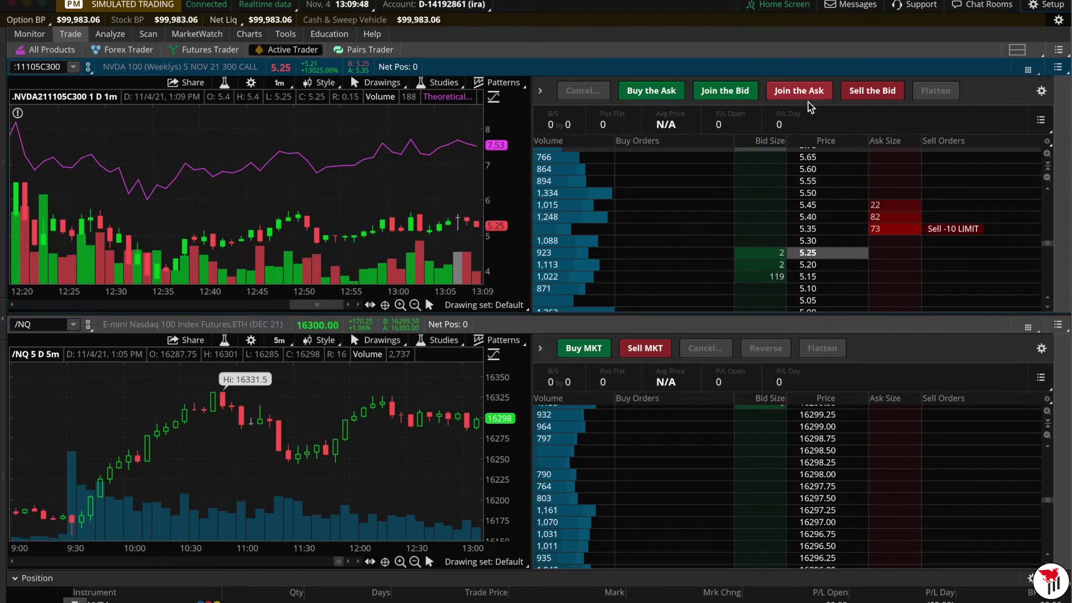
# - Join the bid with a 10-contract NVDA 300 call buy at 5.25 and send it
pyautogui.click(709, 93)
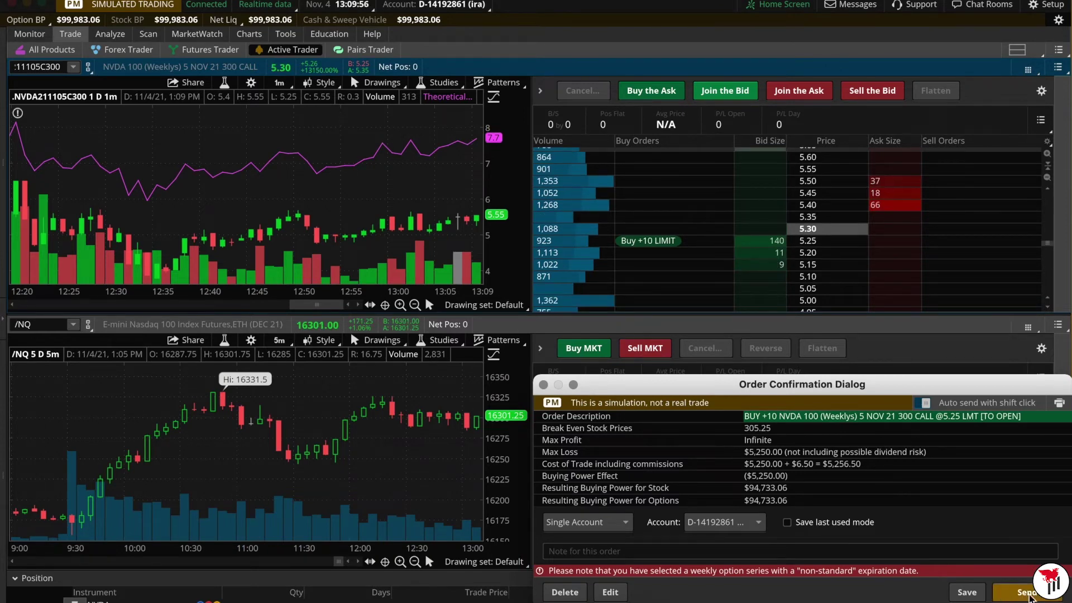
pyautogui.click(1027, 593)
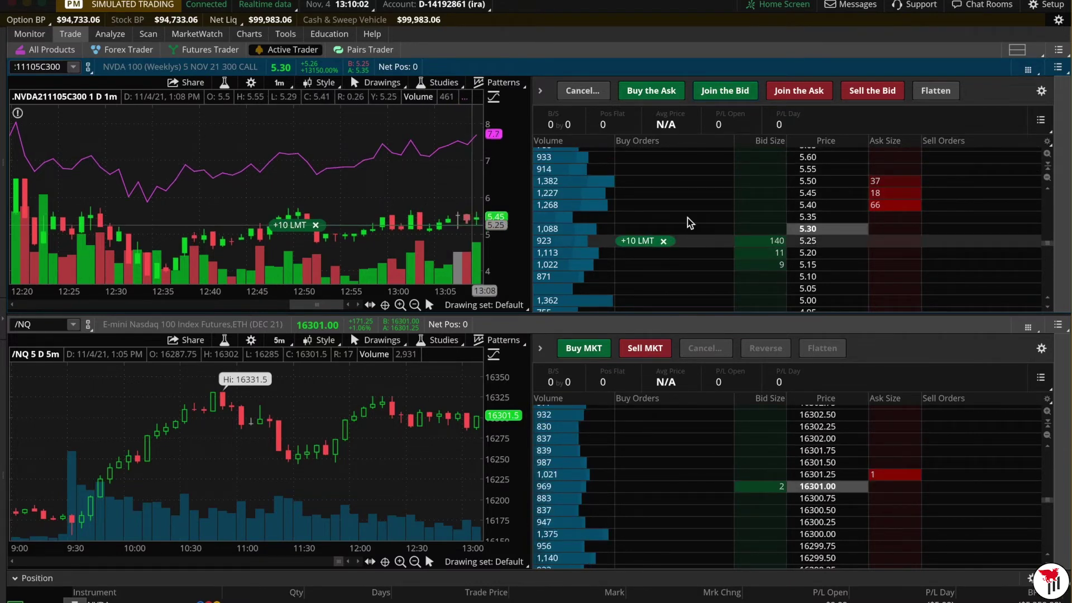
# - Cancel the resting 5.25 buy order, then buy 20 NVDA calls at the ask in two 10-lots
pyautogui.click(574, 91)
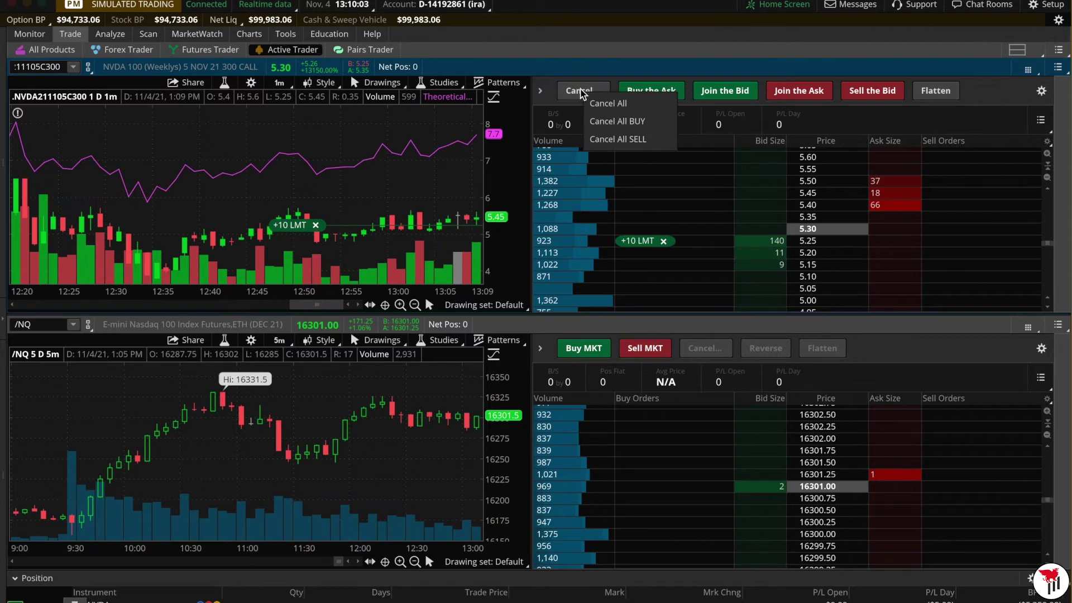
pyautogui.click(609, 102)
pyautogui.click(586, 66)
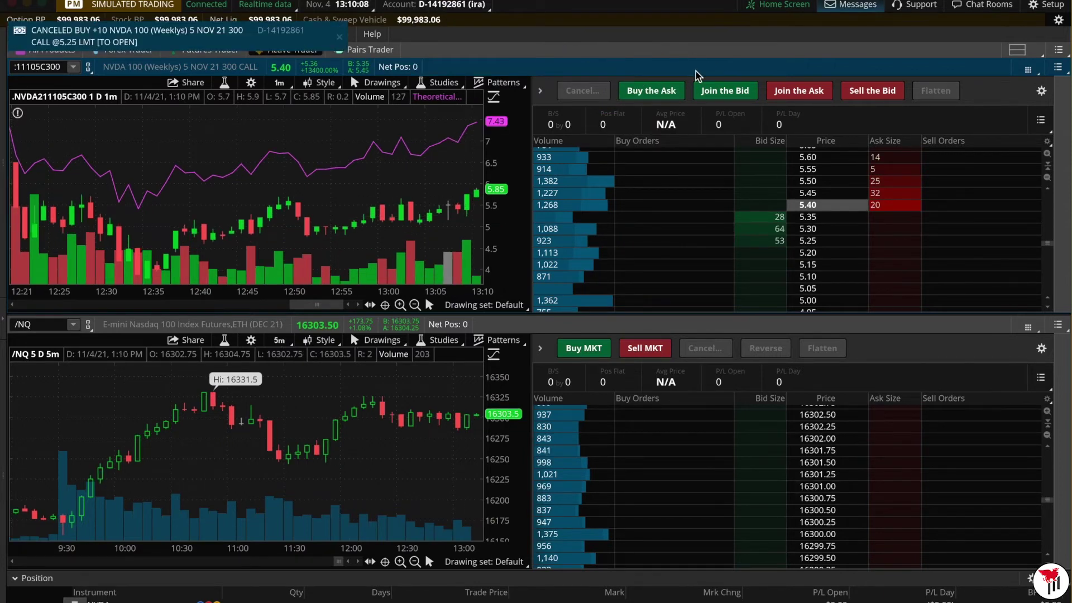
pyautogui.click(672, 92)
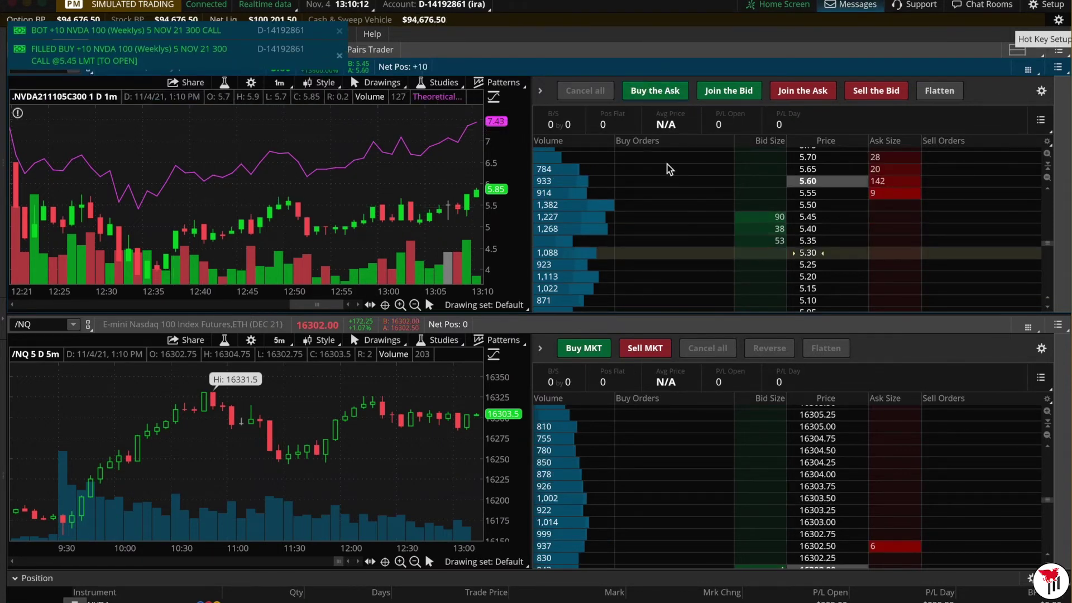
pyautogui.click(672, 93)
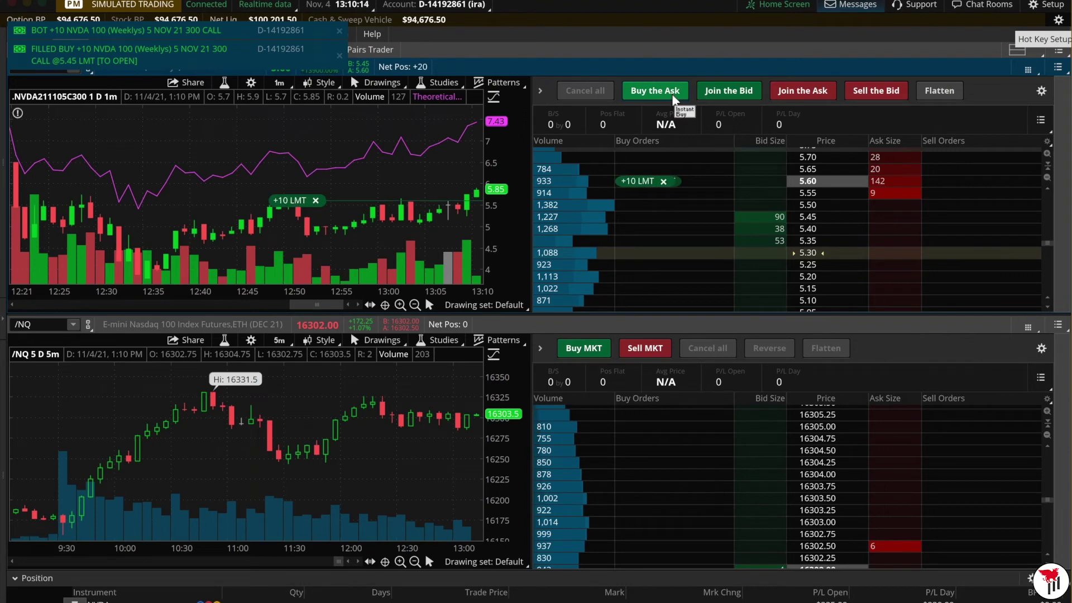
# - Sell the 20 NVDA calls at the 5.65 bid and cancel the leftover 5.65 sell orders
pyautogui.click(871, 91)
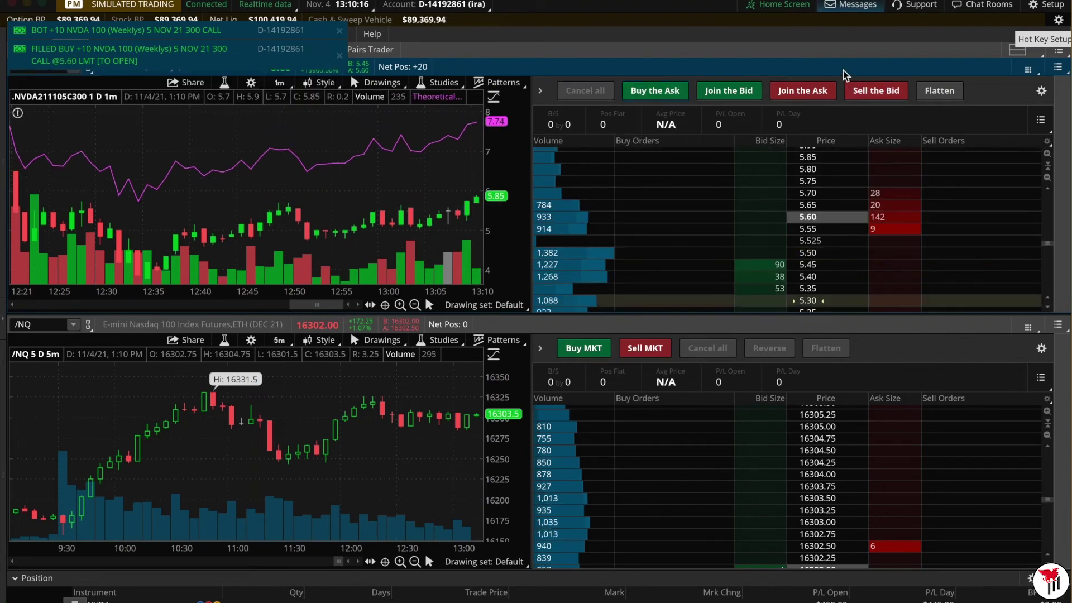
pyautogui.click(892, 90)
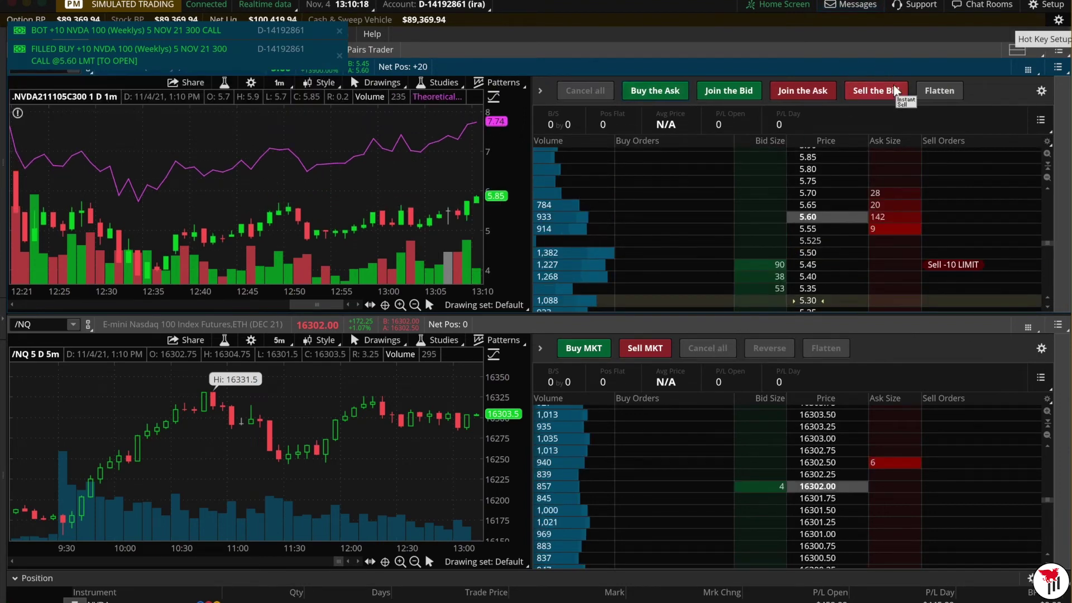
pyautogui.click(876, 91)
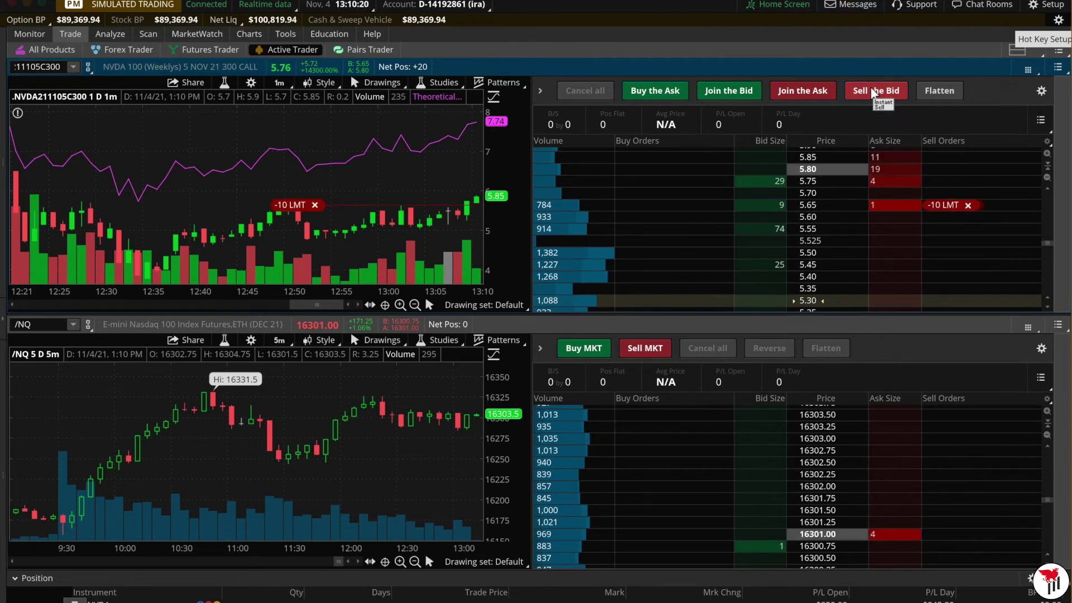
pyautogui.click(874, 91)
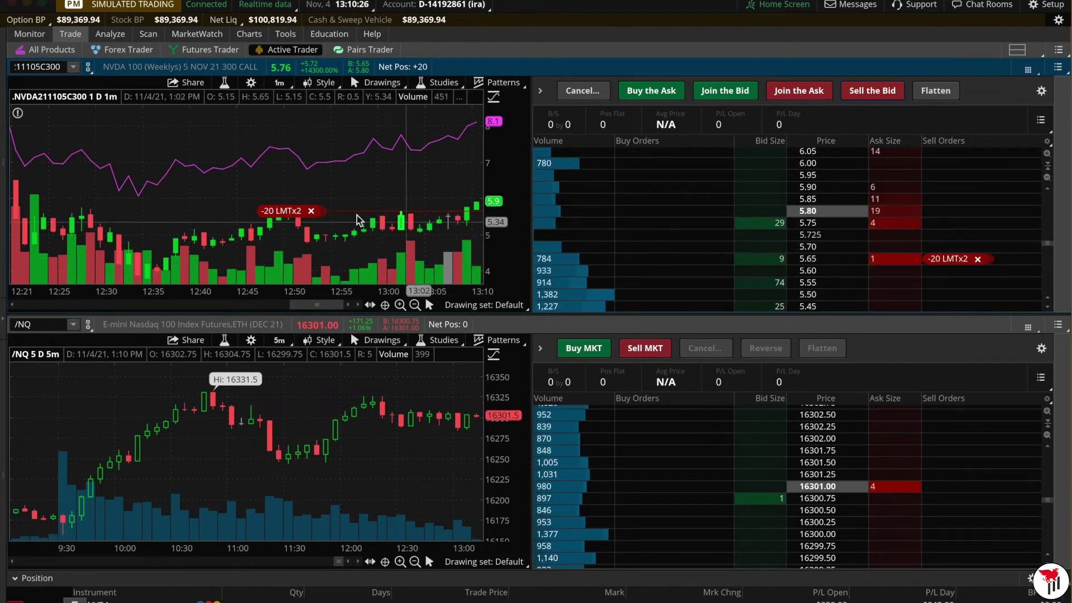
pyautogui.click(311, 210)
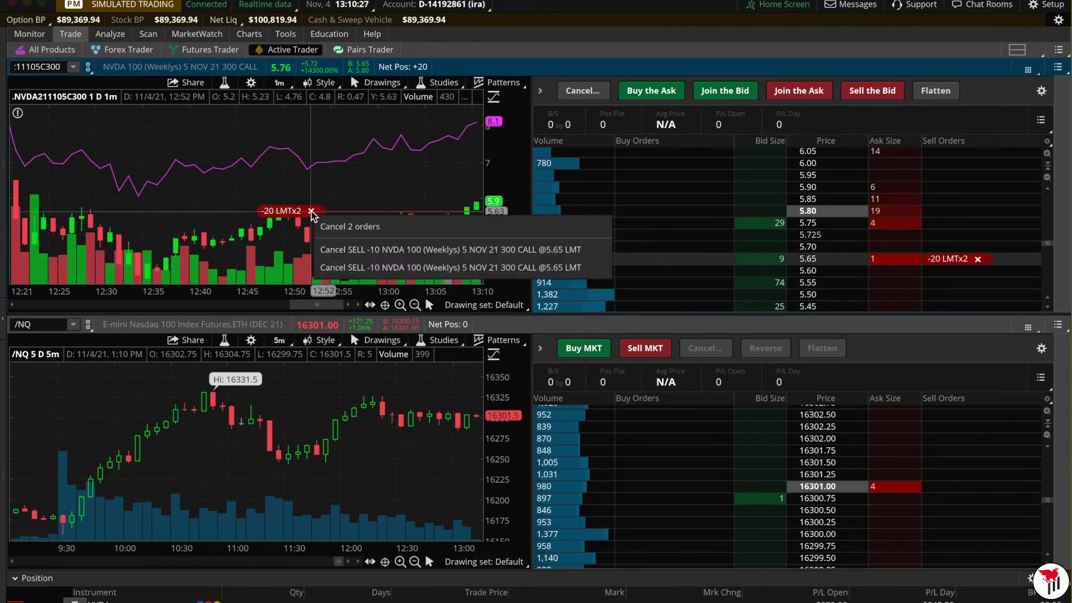
pyautogui.click(388, 229)
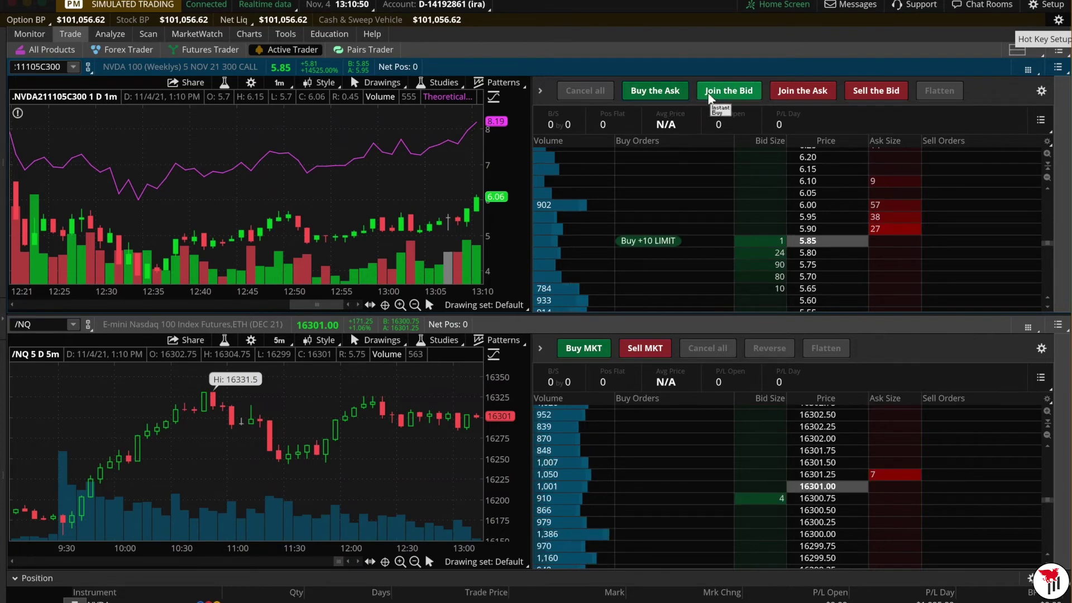
# - Round-trip 10 NVDA calls, then buy 20 more and flatten the position at market
pyautogui.click(653, 96)
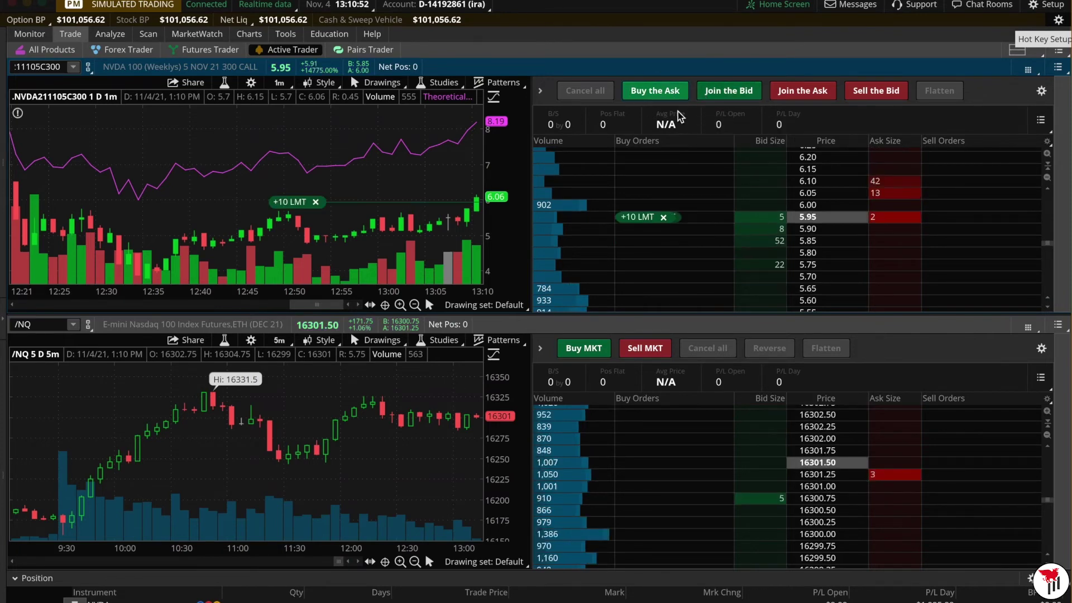
pyautogui.click(864, 94)
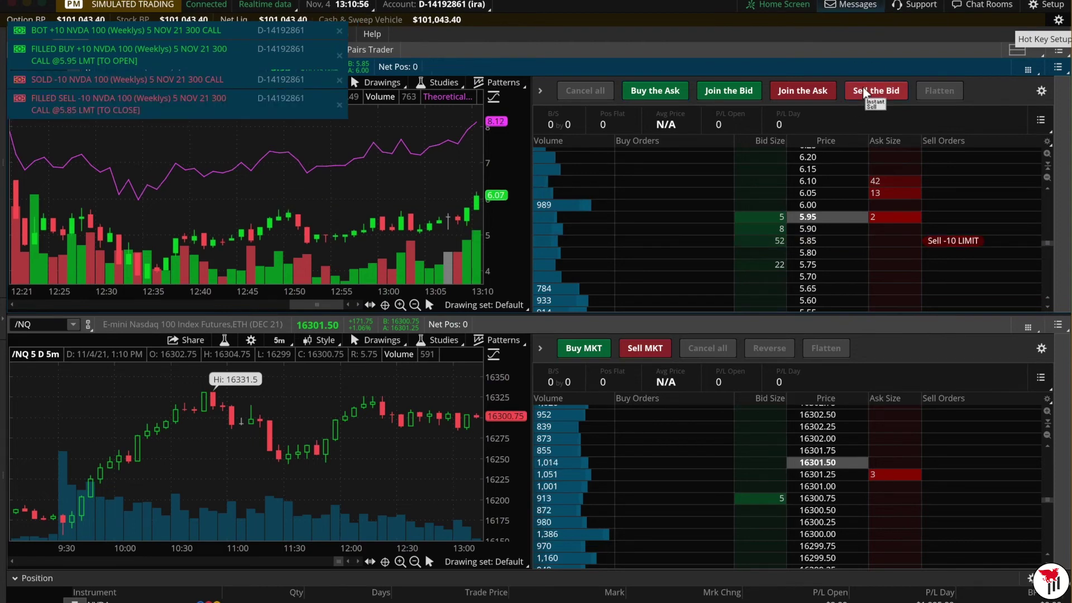
pyautogui.click(664, 91)
pyautogui.click(666, 91)
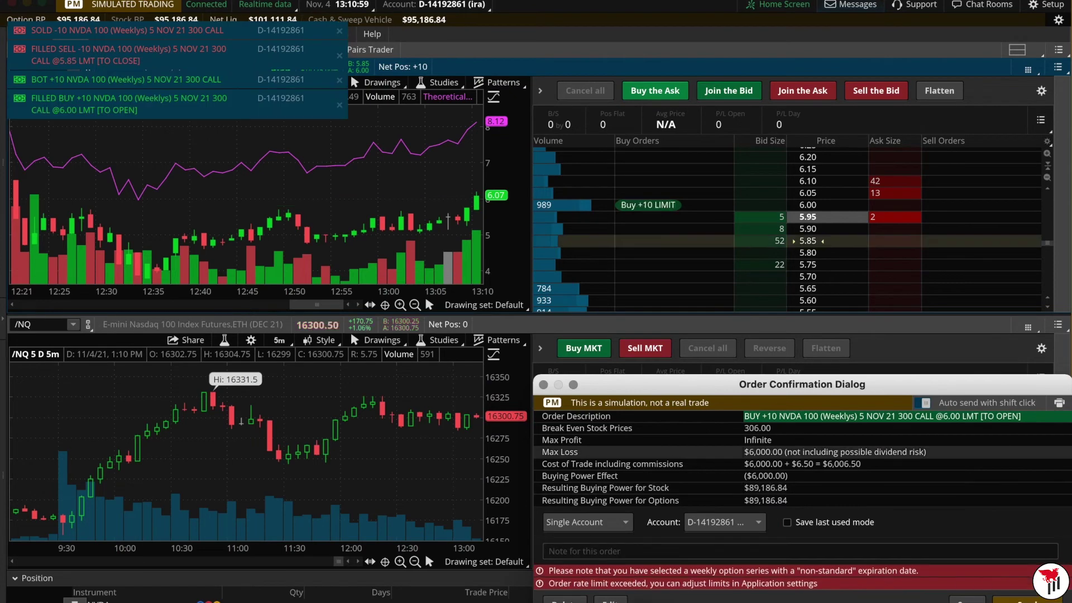
pyautogui.click(1022, 600)
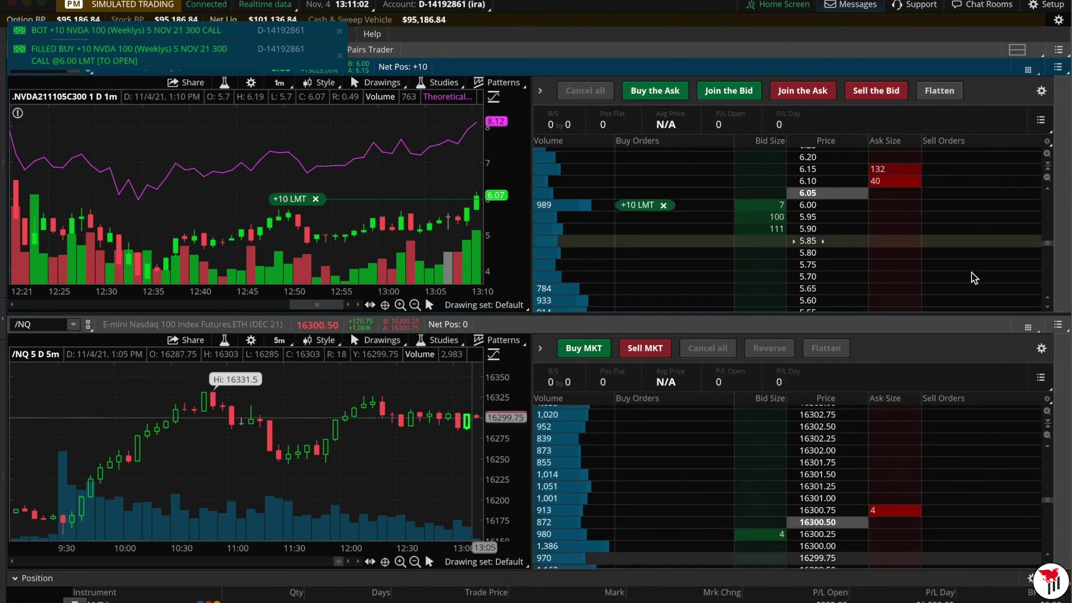
pyautogui.click(941, 93)
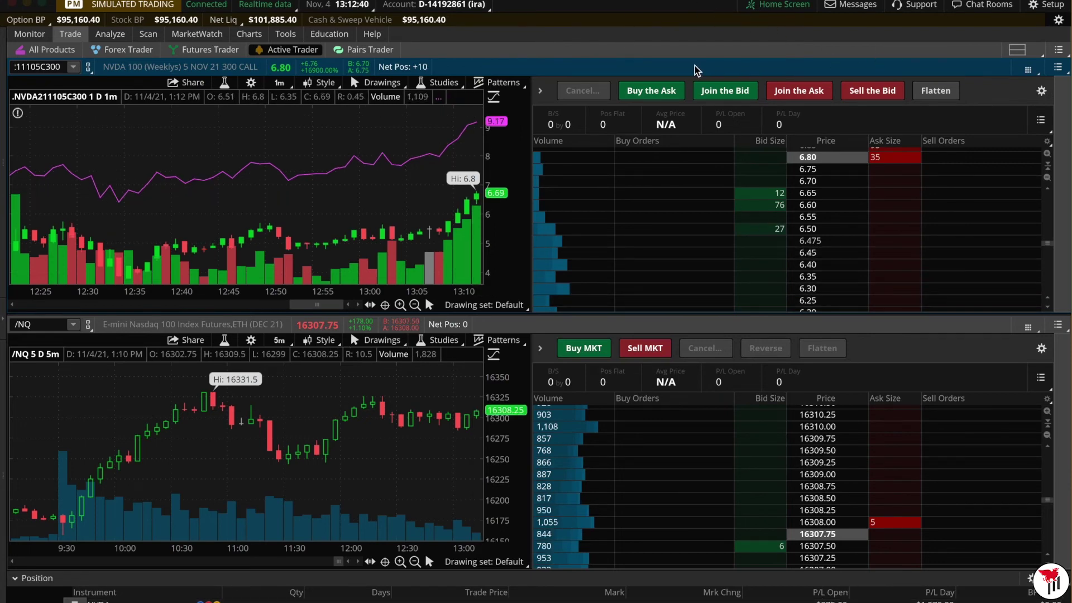
# - Buy another 10-lot of NVDA 300 calls and flatten it with a market sell
pyautogui.click(673, 89)
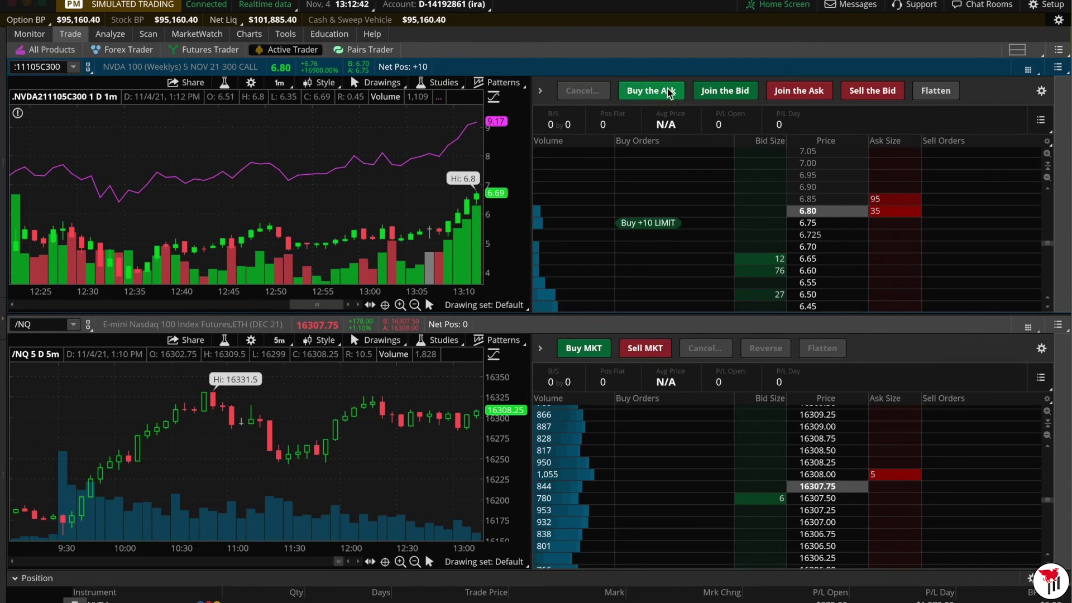
pyautogui.click(698, 95)
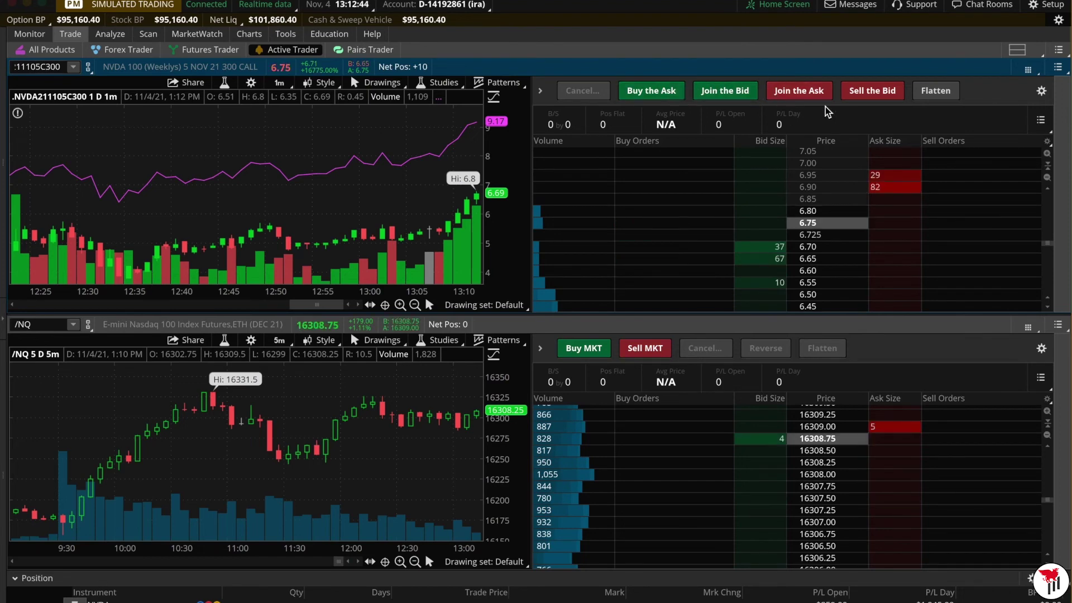
pyautogui.click(925, 95)
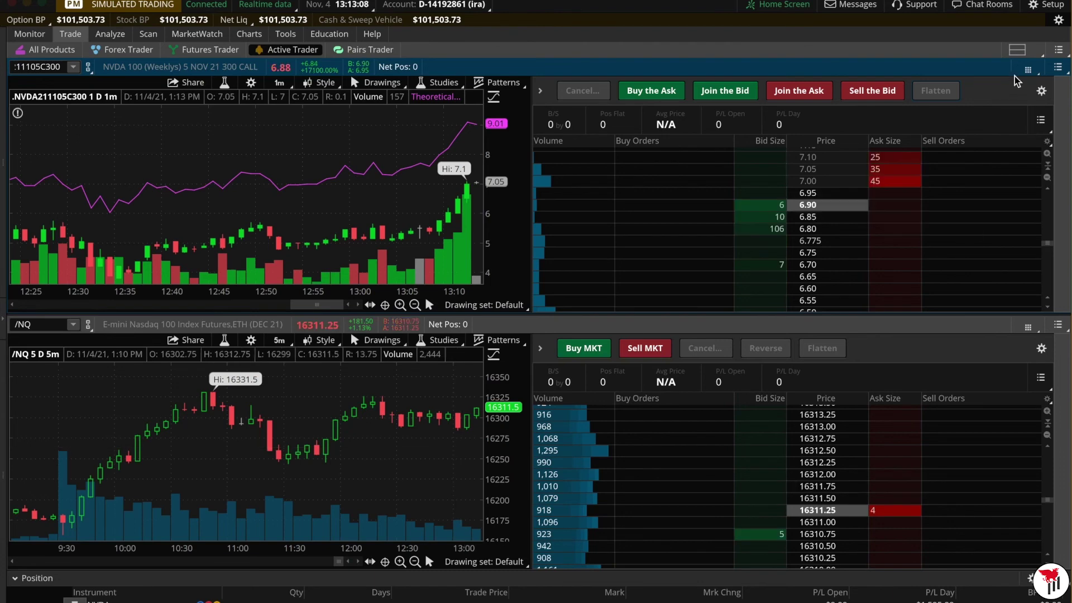
# - Switch Active Trader to a 3x2 grid, keeping the NVDA call and /NQ cells first
pyautogui.click(1012, 54)
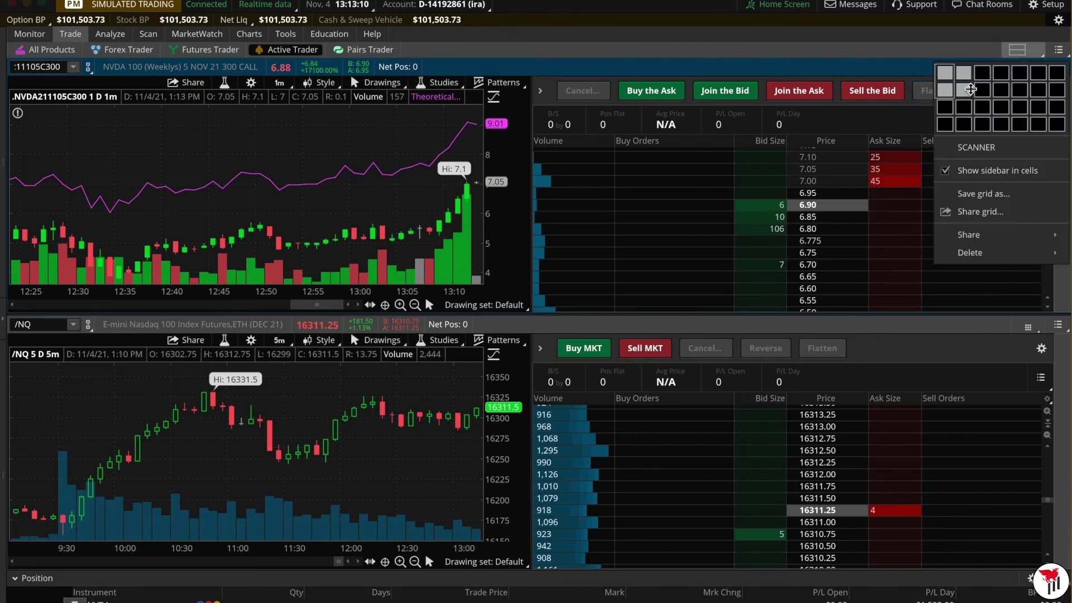
pyautogui.click(982, 89)
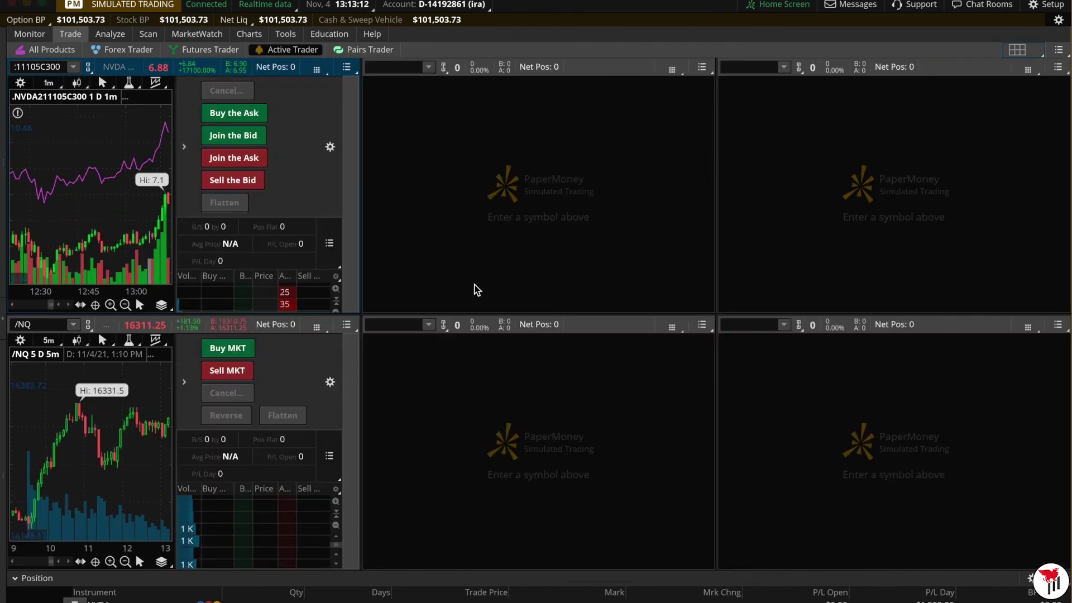